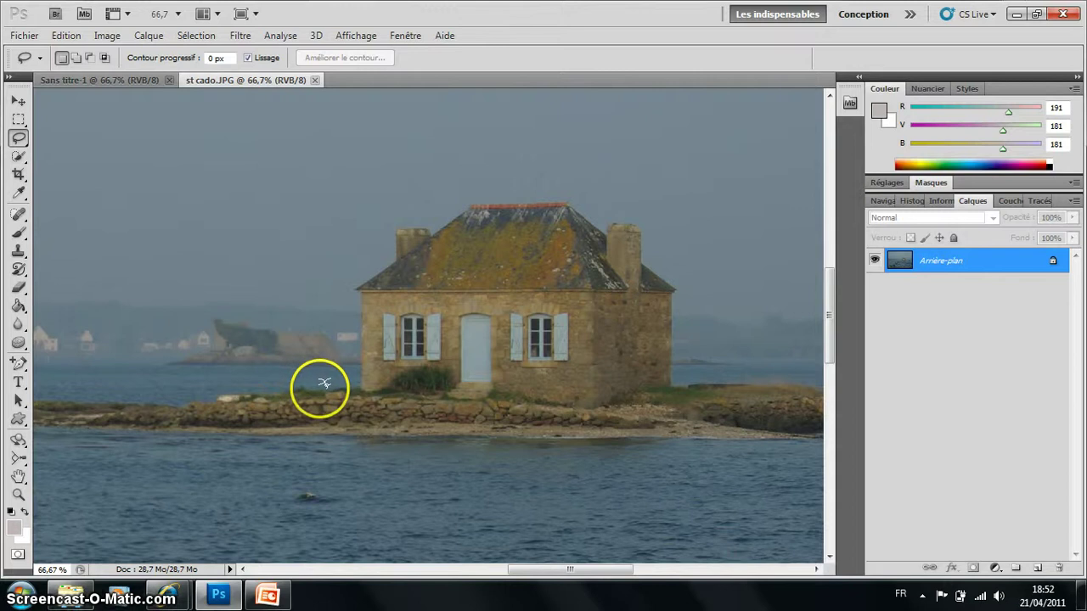
Step: Draw a freehand Lasso selection loosely around the stone house and the strip of shore beneath it
left_click_drag(323, 384, 321, 387)
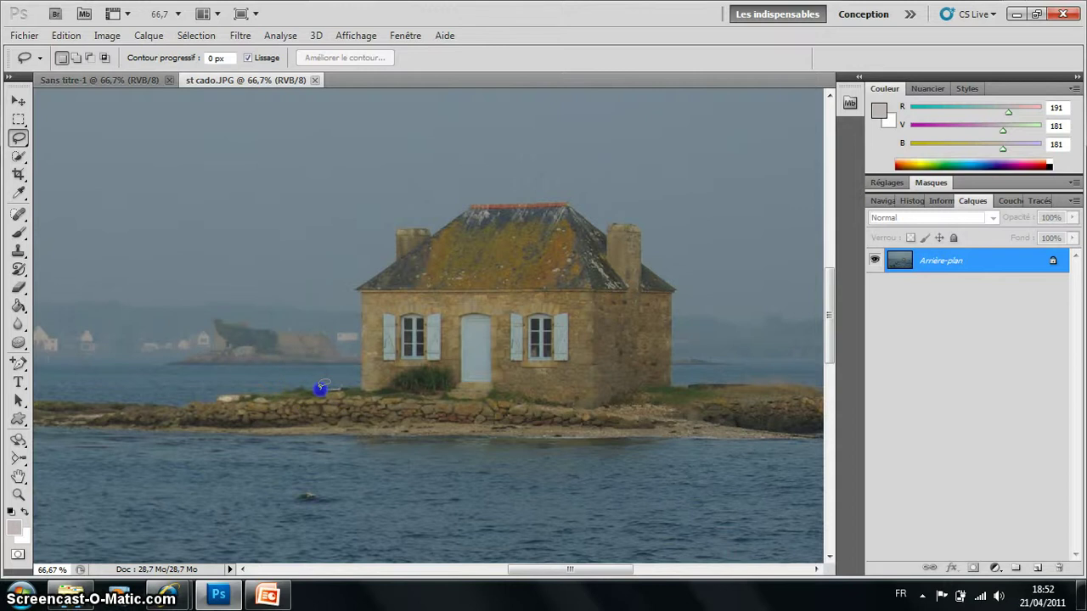
mouse_move(320, 388)
left_mouse_down()
mouse_move(348, 340)
mouse_move(359, 259)
mouse_move(417, 204)
mouse_move(487, 182)
mouse_move(533, 176)
mouse_move(670, 222)
mouse_move(727, 268)
left_mouse_up()
mouse_move(746, 347)
left_mouse_down()
mouse_move(687, 430)
mouse_move(663, 437)
mouse_move(421, 443)
mouse_move(334, 436)
mouse_move(325, 397)
left_mouse_up()
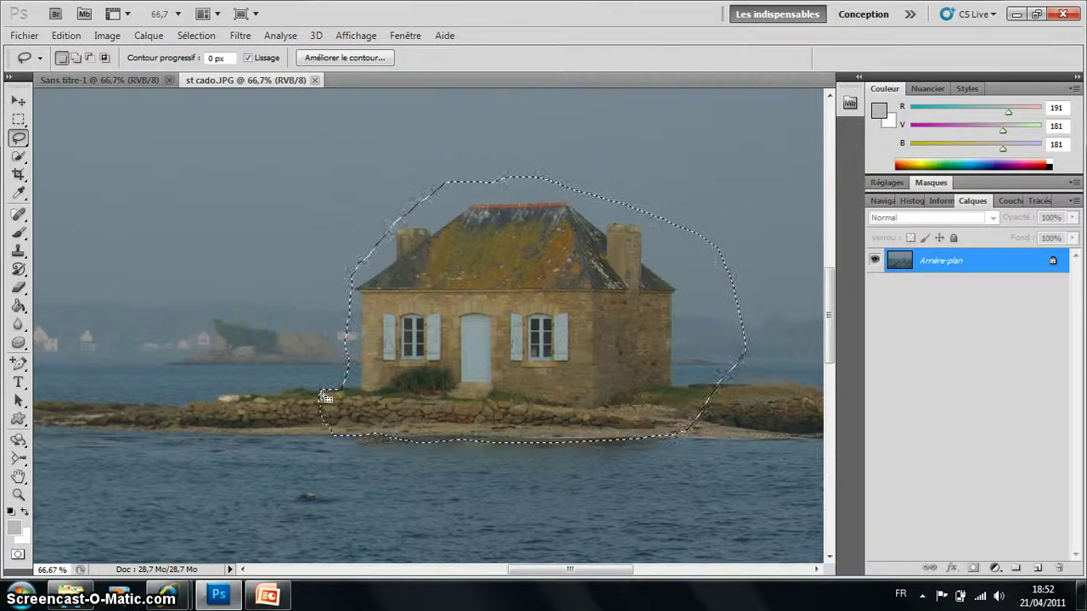
scroll(255, 332, "left", 1)
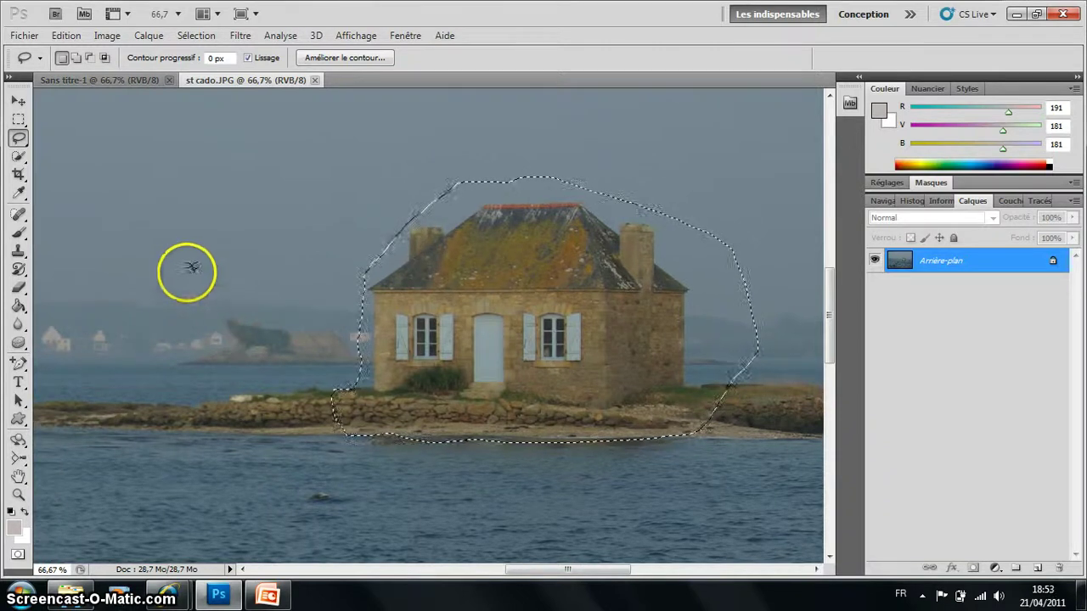
Step: Add a second freehand Lasso area to the selection, covering the sky and distant shore left of the house
left_click(76, 57)
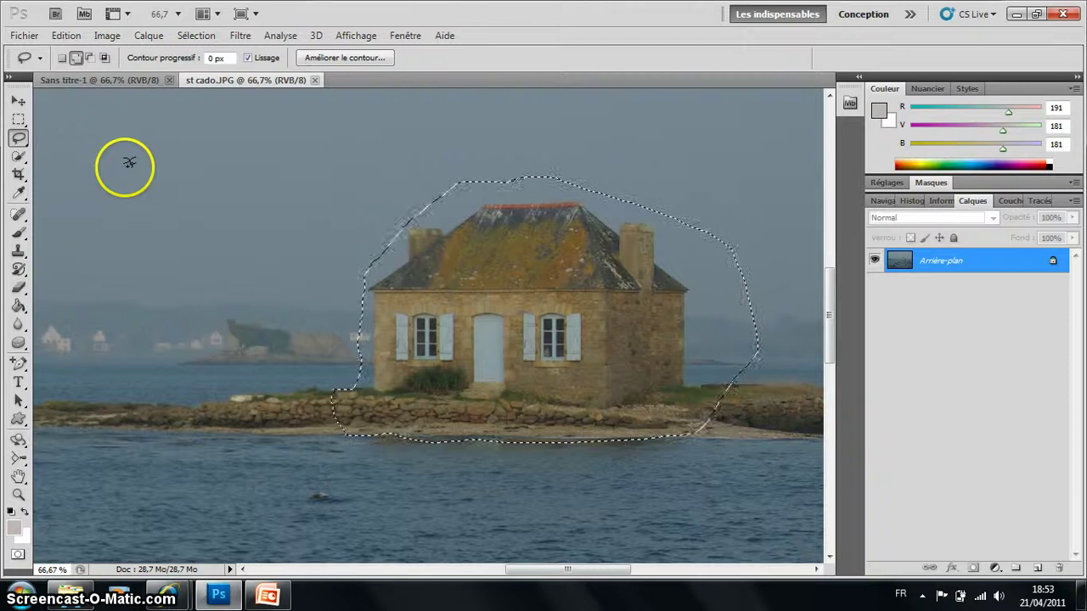
left_click_drag(125, 166, 125, 165)
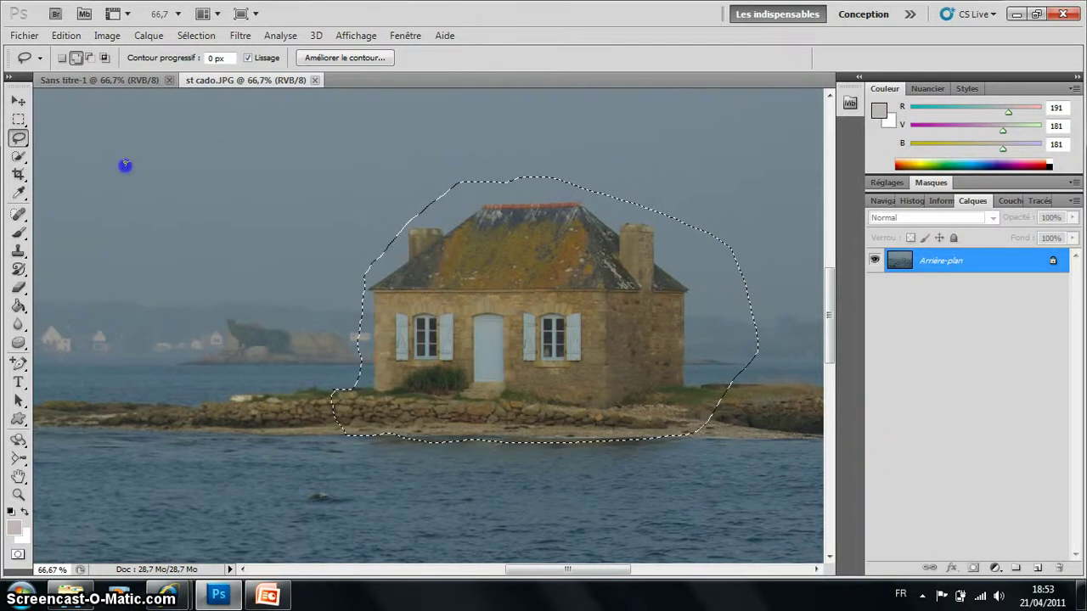
mouse_move(274, 348)
left_mouse_down()
mouse_move(243, 376)
mouse_move(138, 391)
mouse_move(102, 367)
left_mouse_up()
left_click_drag(132, 168, 133, 165)
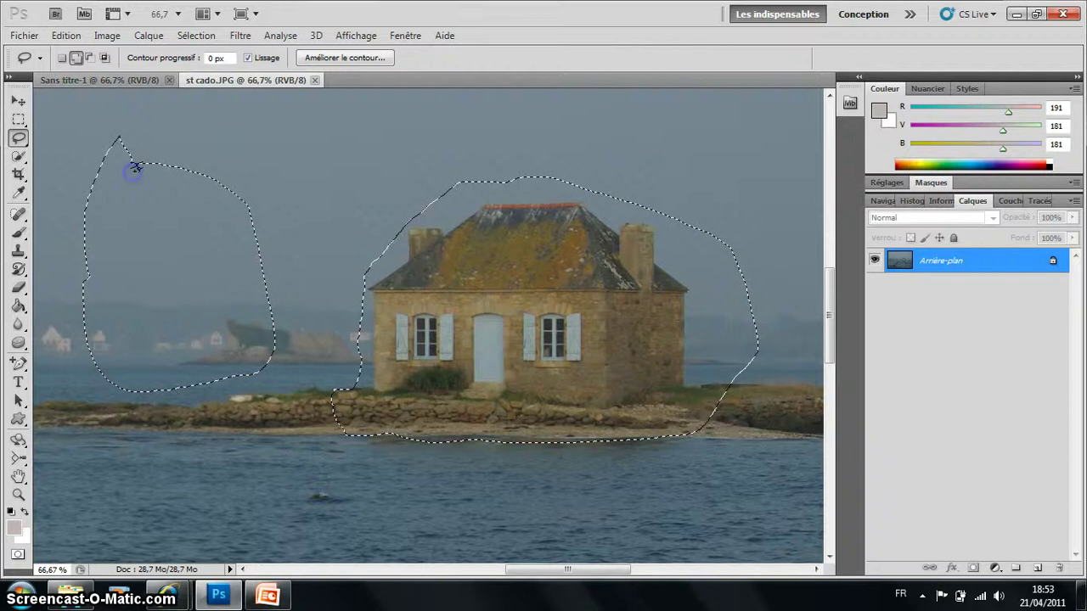
Step: Subtract the area left of the house from the selection with the Lasso, then deselect everything
left_click(90, 58)
left_click(53, 119)
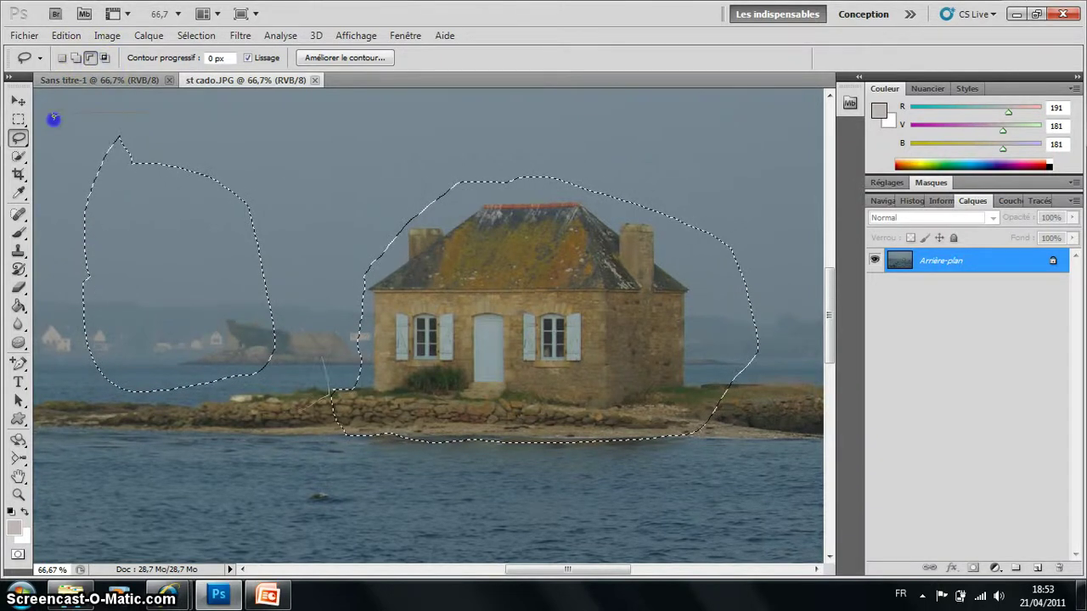
mouse_move(200, 419)
left_mouse_down()
mouse_move(117, 408)
mouse_move(49, 355)
left_mouse_up()
mouse_move(53, 119)
left_mouse_down()
mouse_move(73, 152)
mouse_move(85, 111)
left_mouse_up()
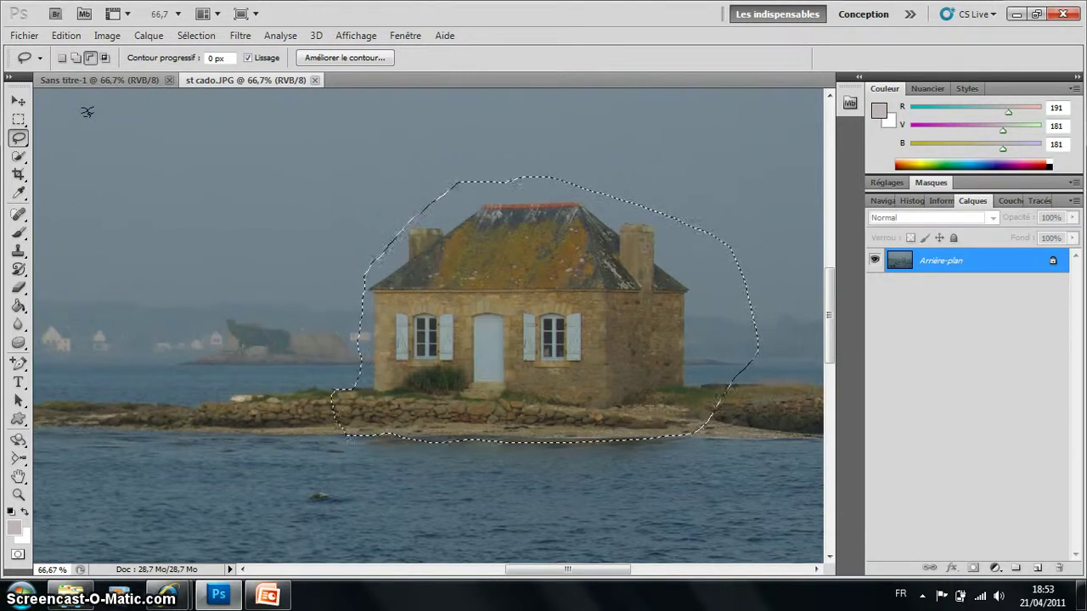
left_click(207, 87)
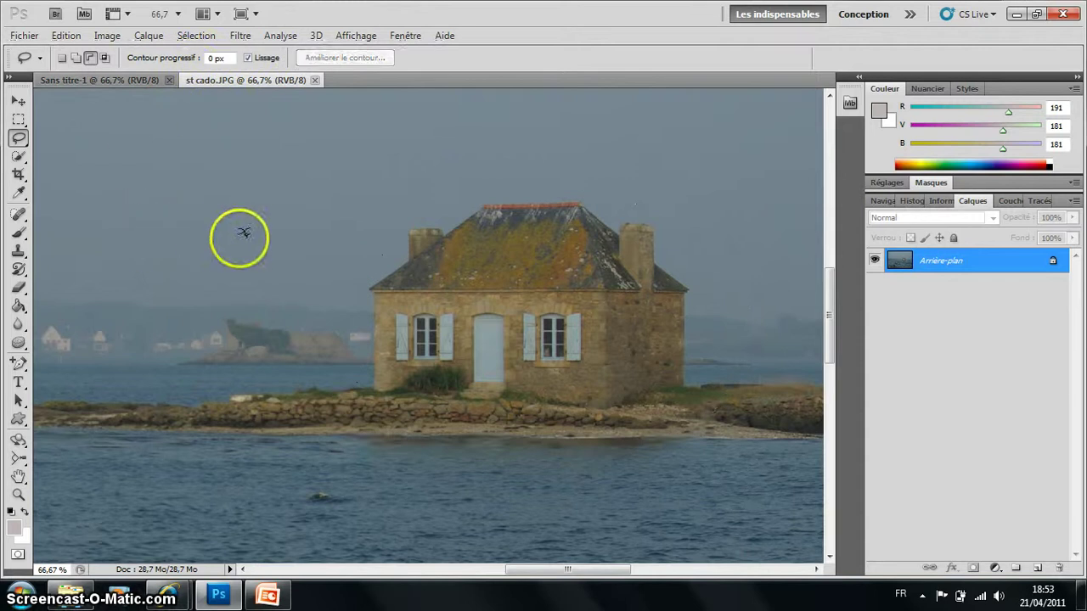
Step: Outline the house and the adjoining shore with the Polygonal Lasso, following the walls and roof and closing at the front wall's left base
left_click_drag(19, 138, 92, 154)
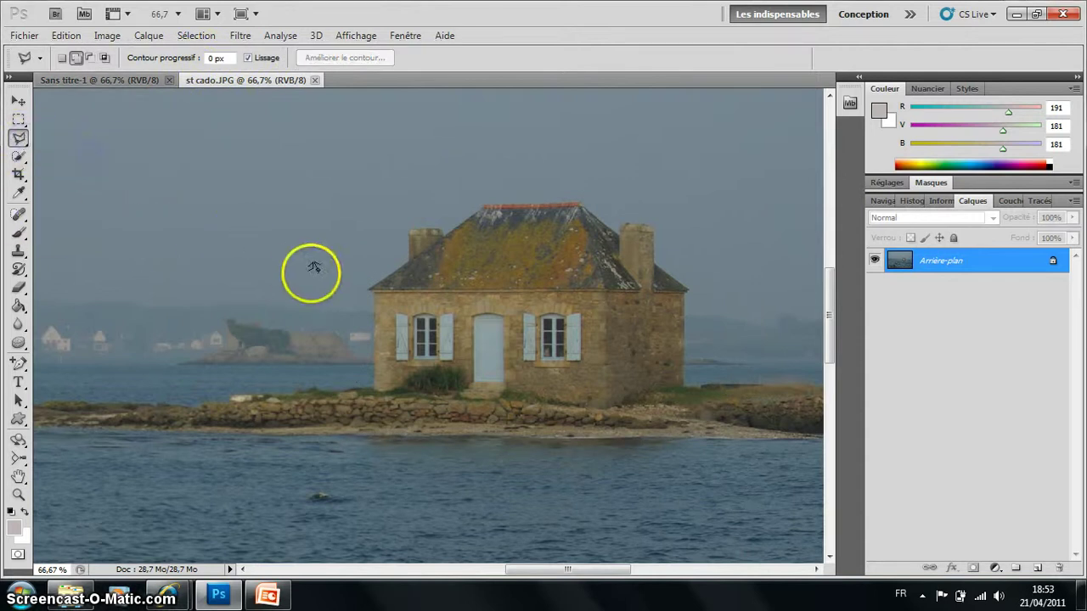
left_click(373, 389)
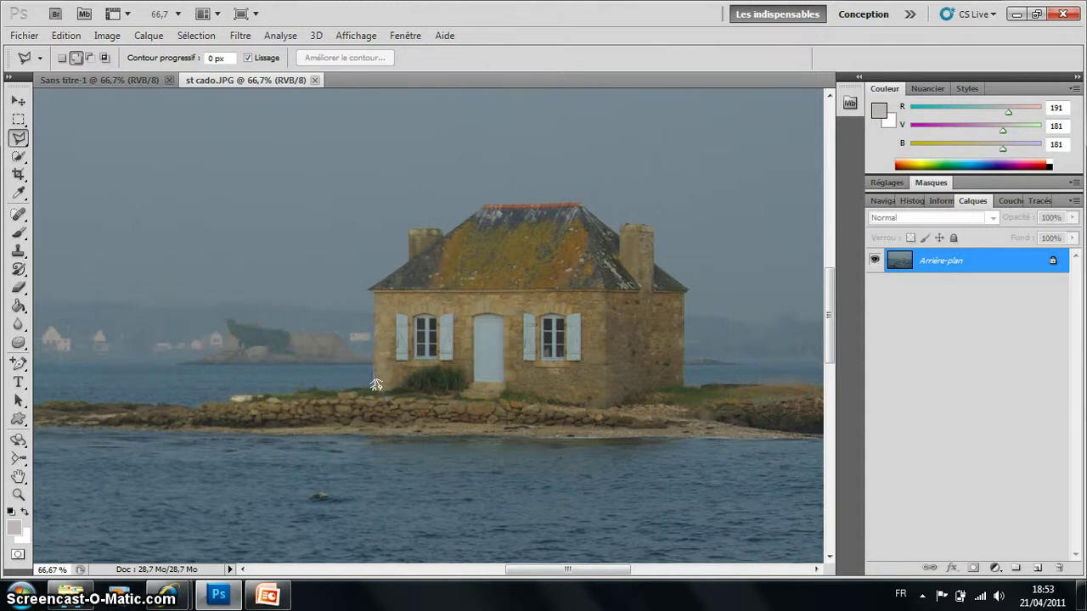
left_click(374, 343)
left_click(370, 285)
left_click(406, 260)
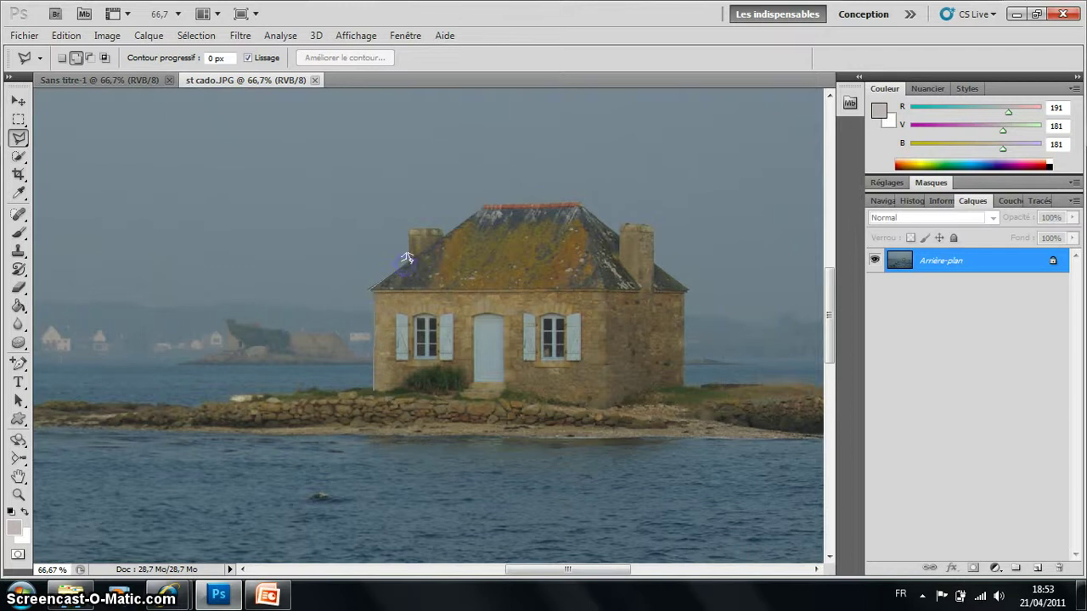
left_click(448, 235)
left_click(688, 382)
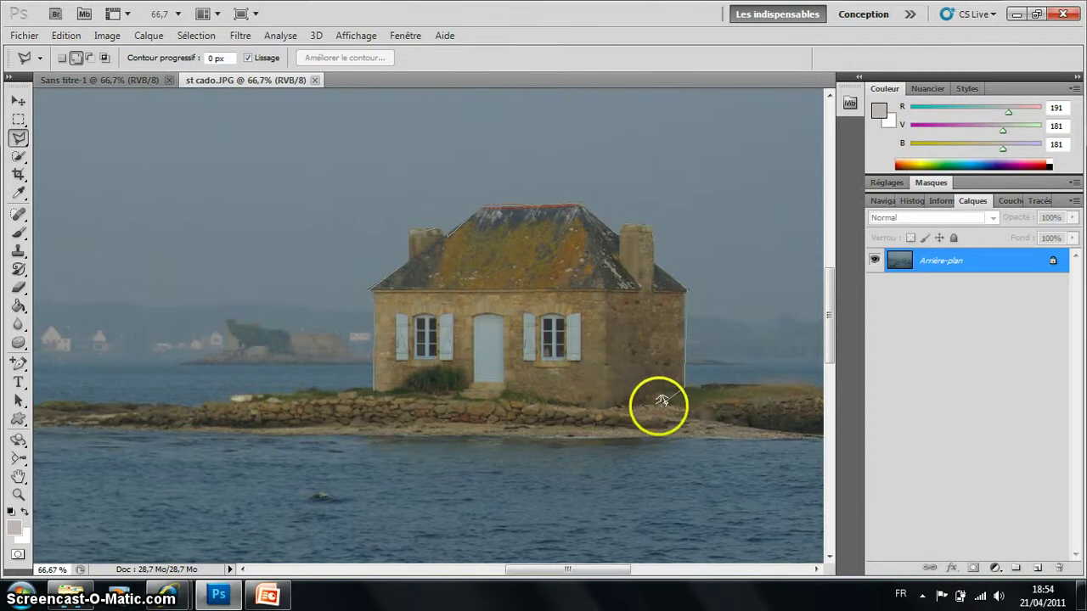
left_click(736, 382)
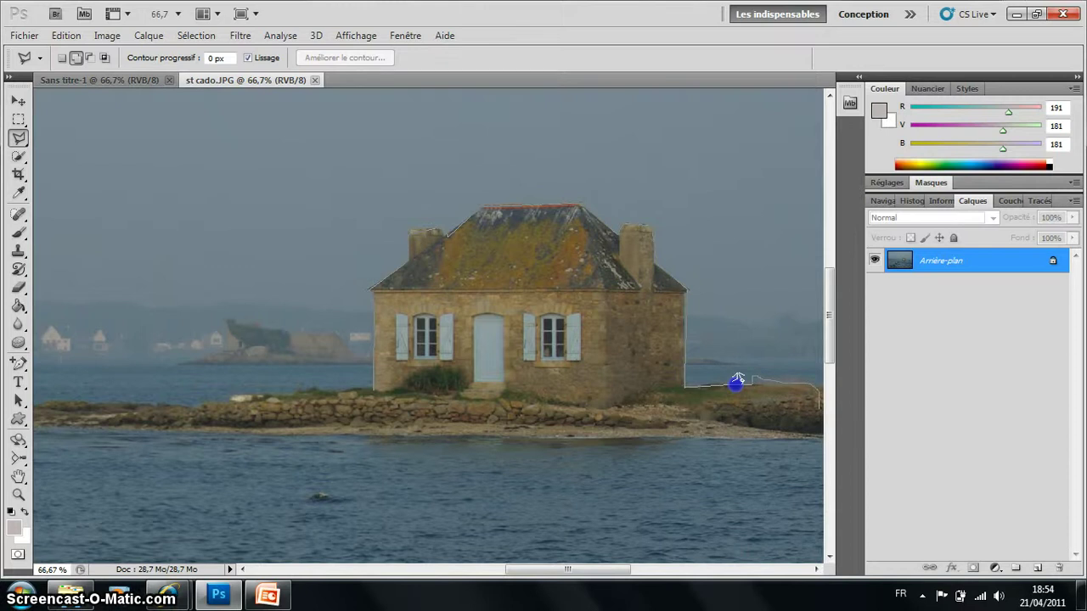
left_click(815, 416)
mouse_move(805, 425)
left_mouse_down()
mouse_move(604, 427)
mouse_move(553, 443)
mouse_move(522, 427)
mouse_move(195, 416)
mouse_move(192, 400)
mouse_move(230, 390)
mouse_move(374, 387)
left_mouse_up()
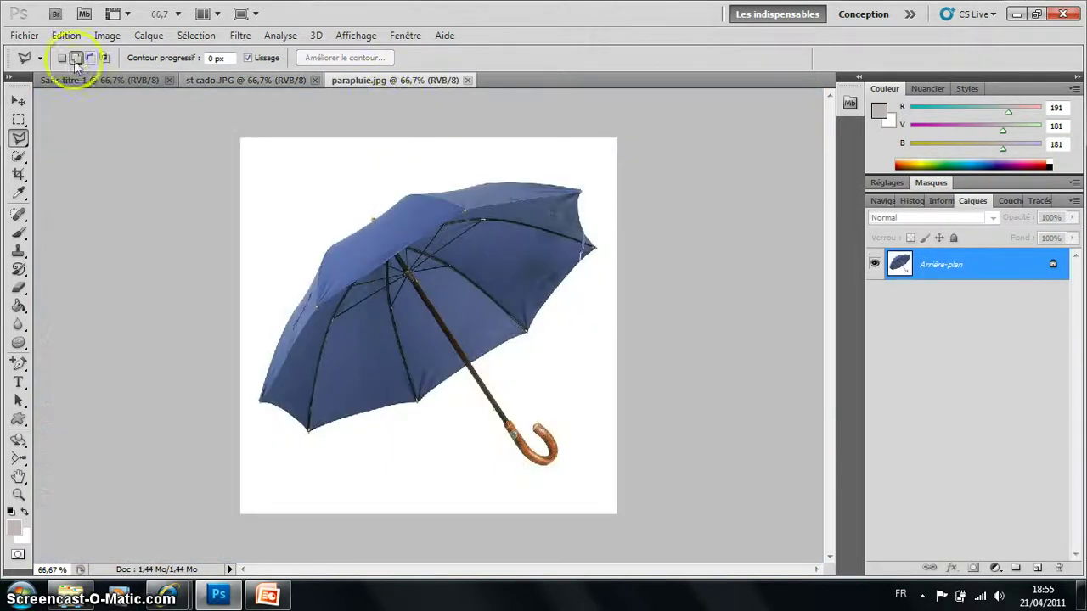
Step: Trace the blue umbrella canopy in parapluie.jpg with the Magnetic Lasso and close the selection at its lower-left tip
left_click(24, 140)
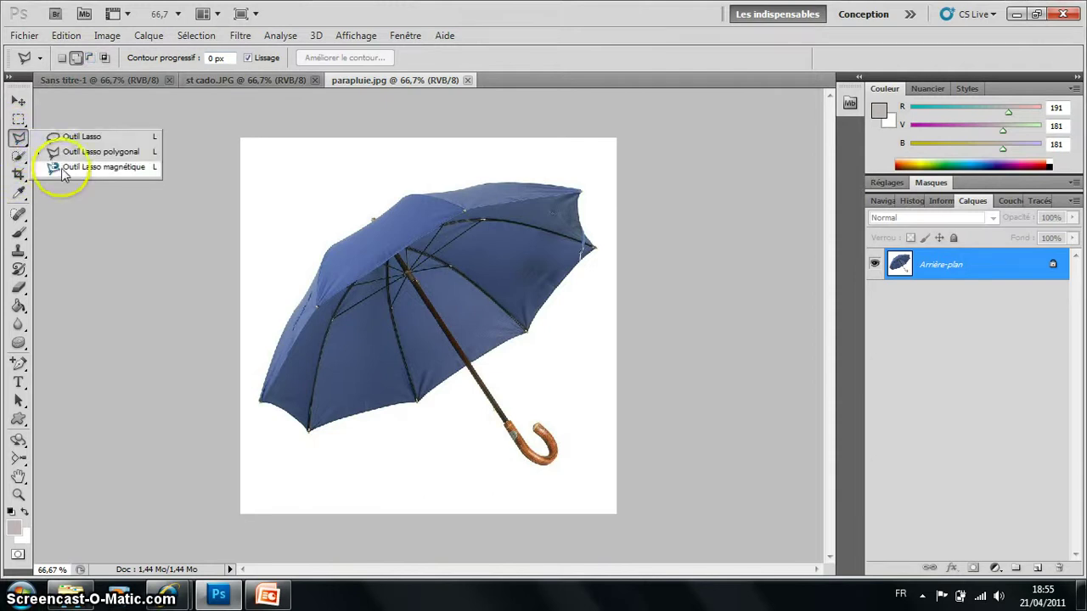
left_click(61, 169)
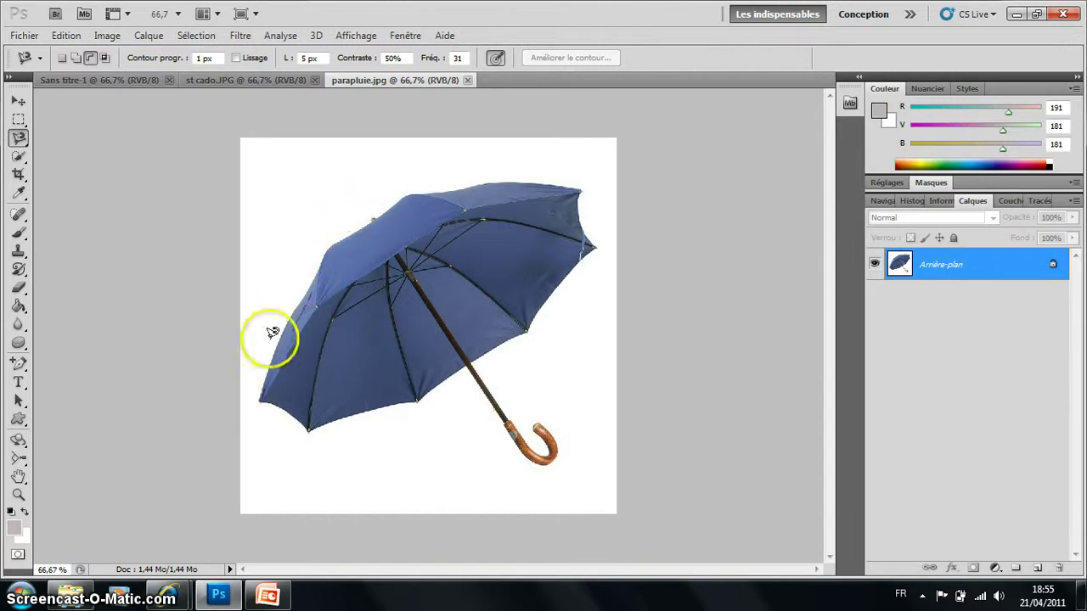
left_click(260, 396)
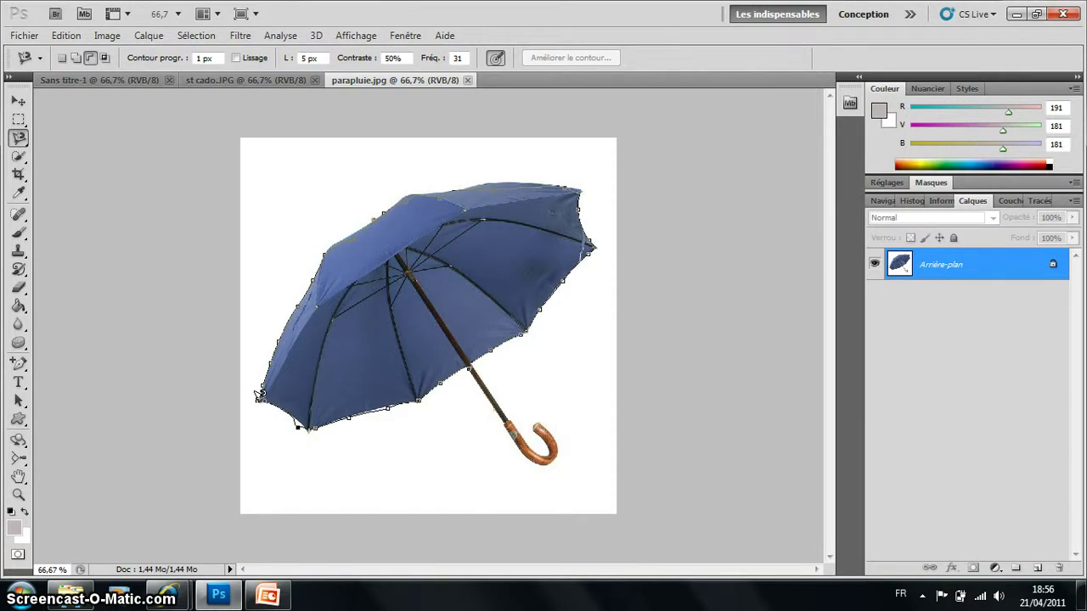
left_click(259, 396)
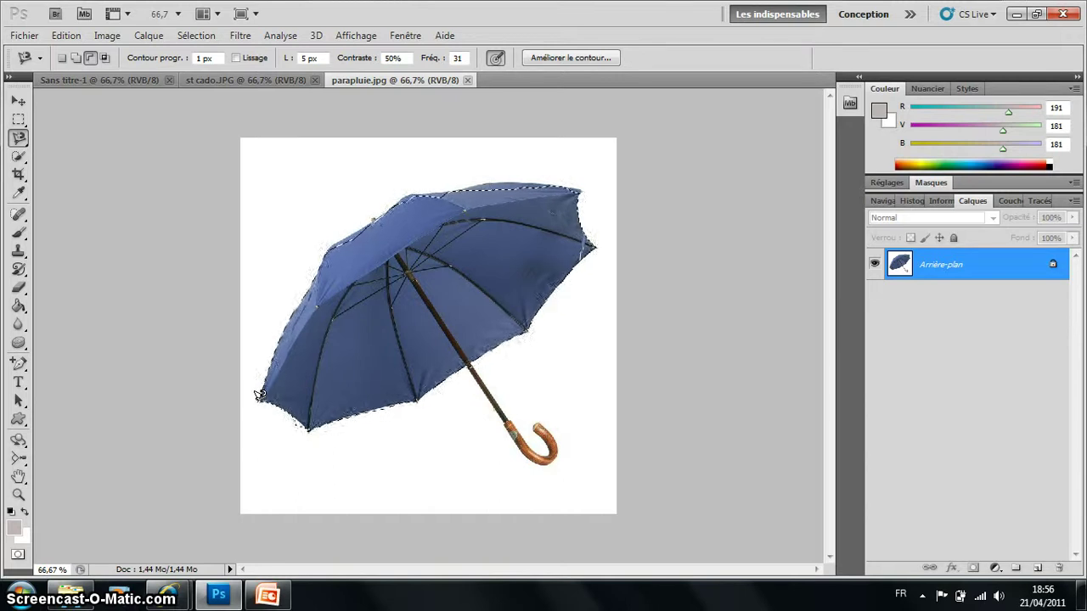
Step: Add the missed strip along the canopy's upper edge, right of the crest, to the selection with the Magnetic Lasso
key("ctrl+plus")
key("ctrl+plus")
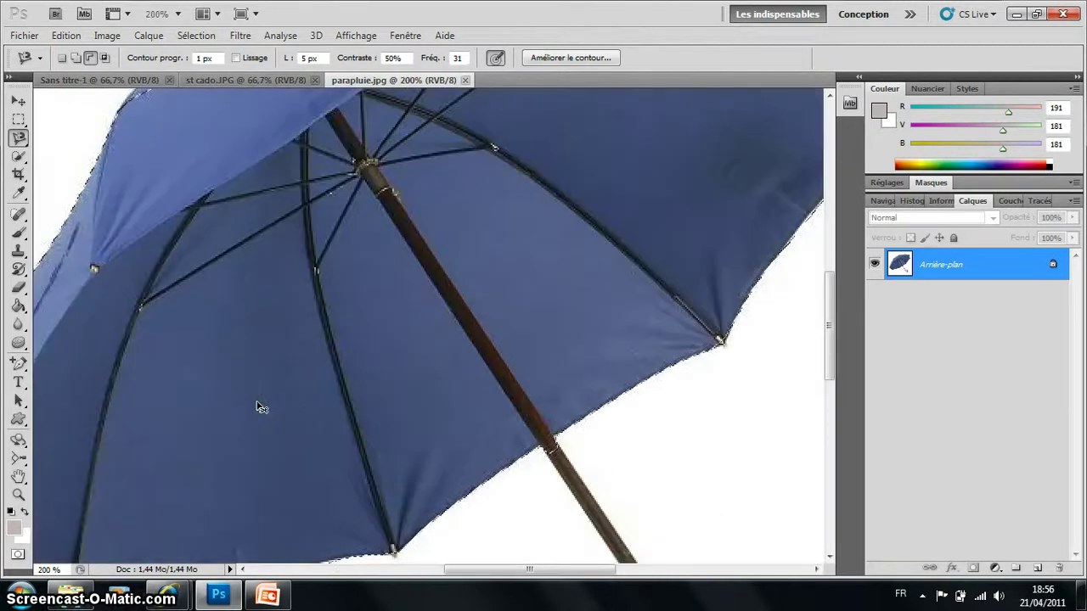
left_click_drag(826, 361, 832, 269)
left_click_drag(832, 268, 832, 256)
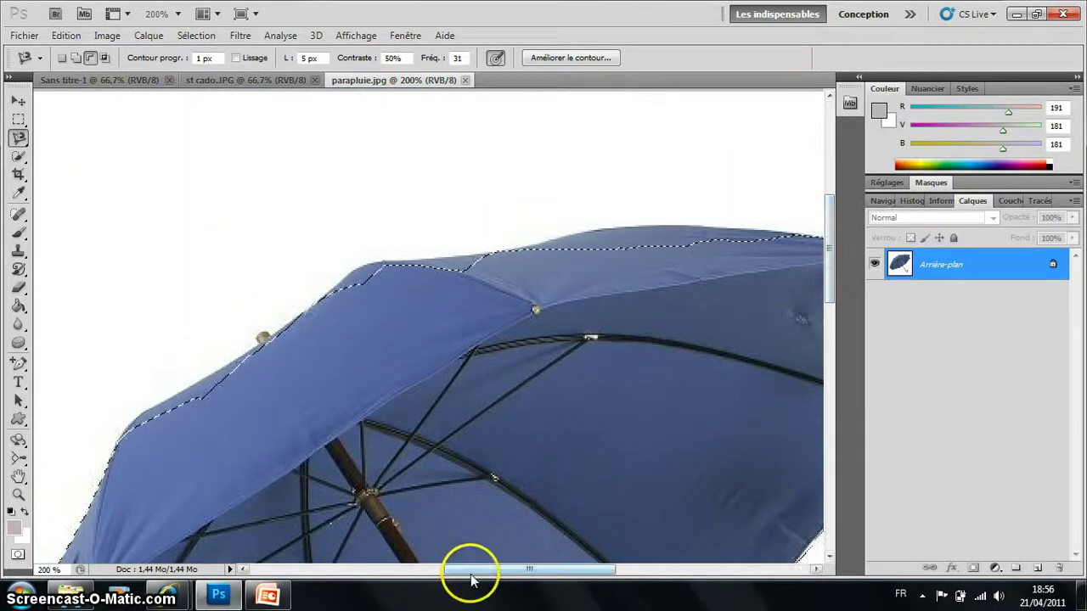
left_click_drag(468, 571, 507, 570)
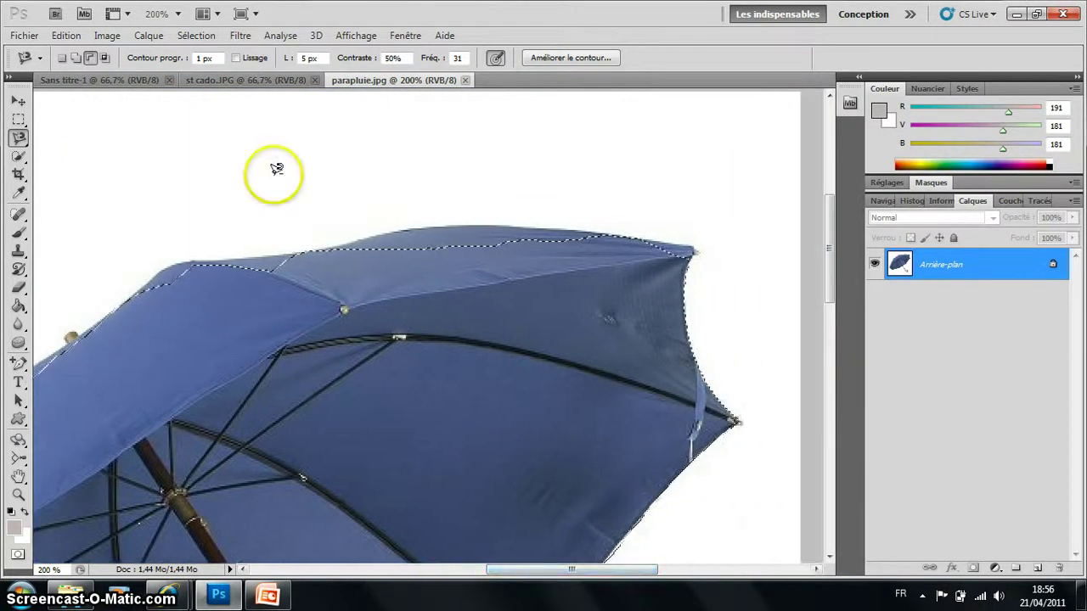
left_click(74, 58)
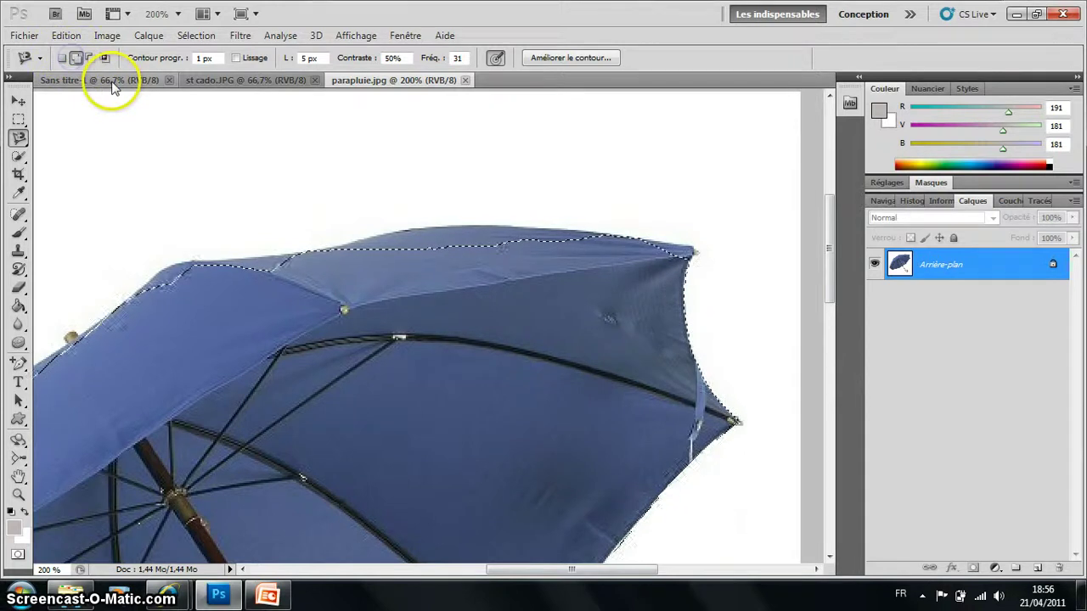
left_click_drag(351, 236, 342, 239)
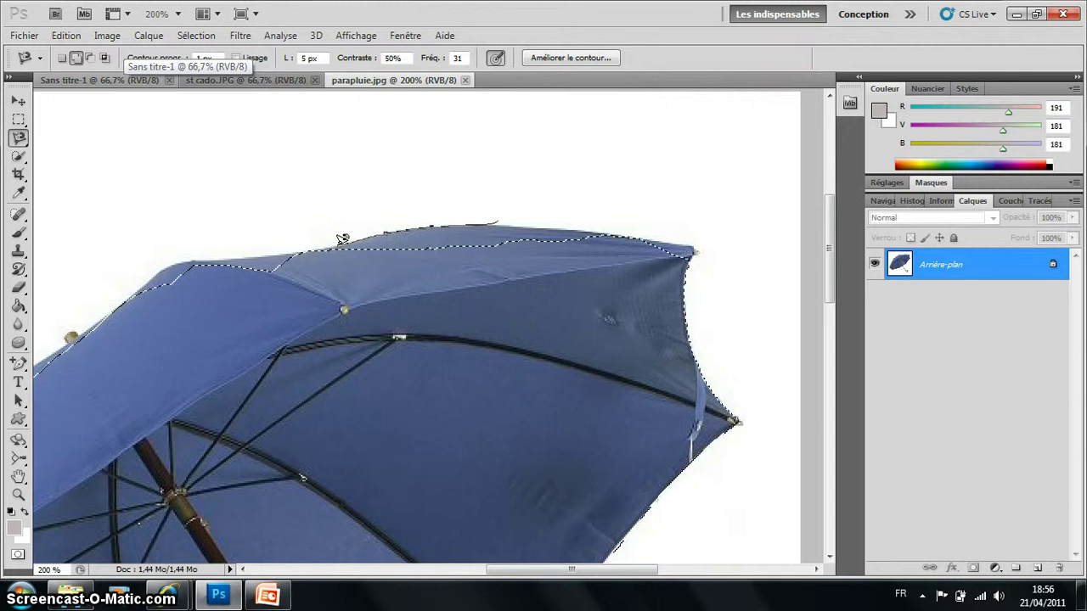
left_click_drag(570, 226, 609, 226)
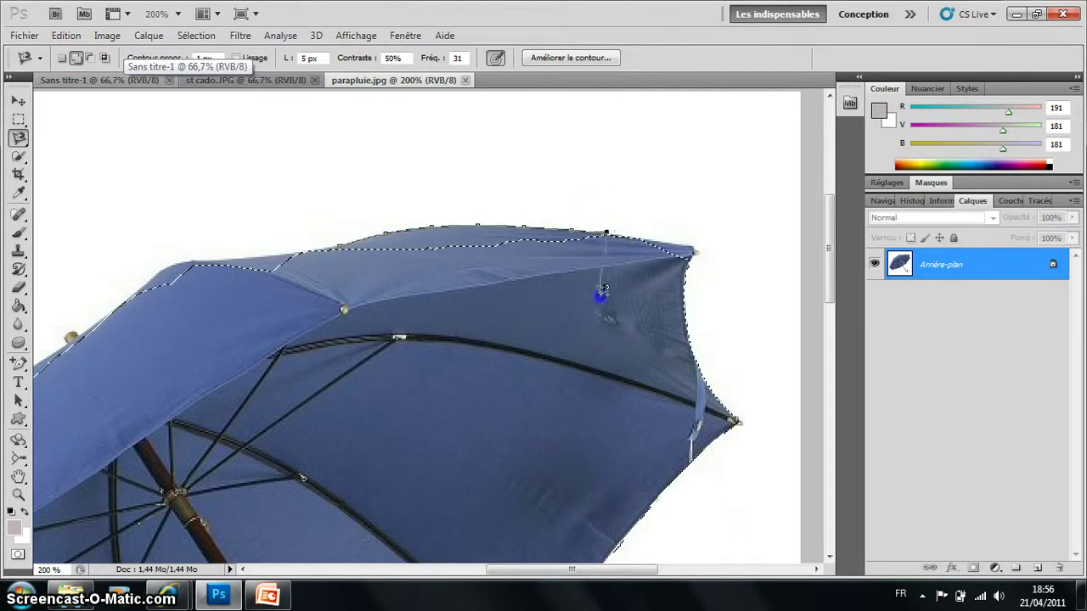
mouse_move(602, 292)
left_mouse_down()
mouse_move(399, 337)
mouse_move(331, 322)
left_mouse_up()
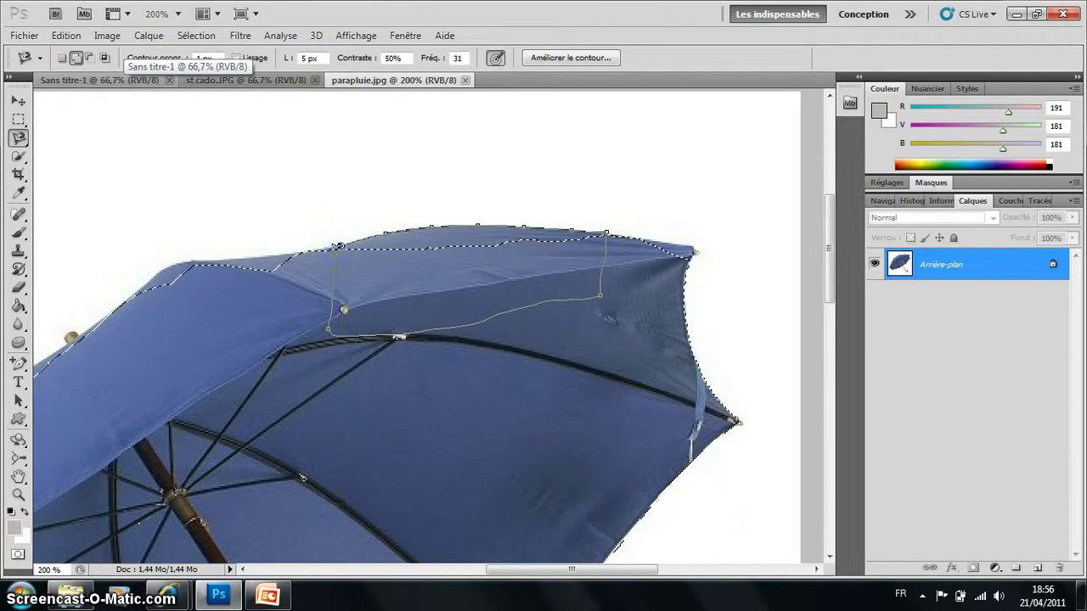
left_click(338, 247)
Step: Add the canopy's upper-right tip and a loose area extending above the crest to the selection
left_click(493, 235)
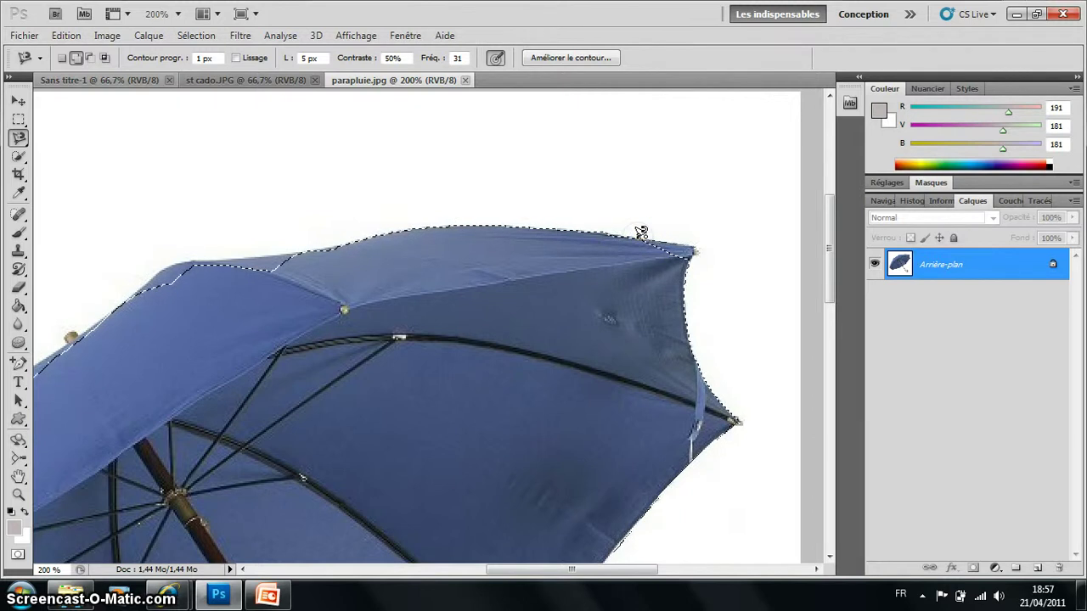
left_click(698, 249)
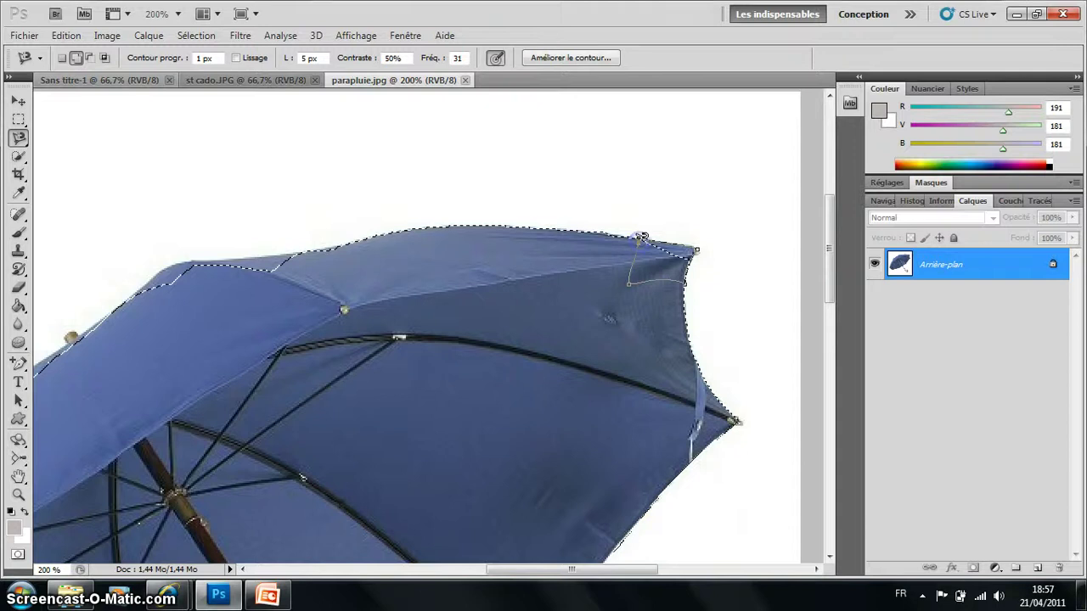
left_click(736, 274)
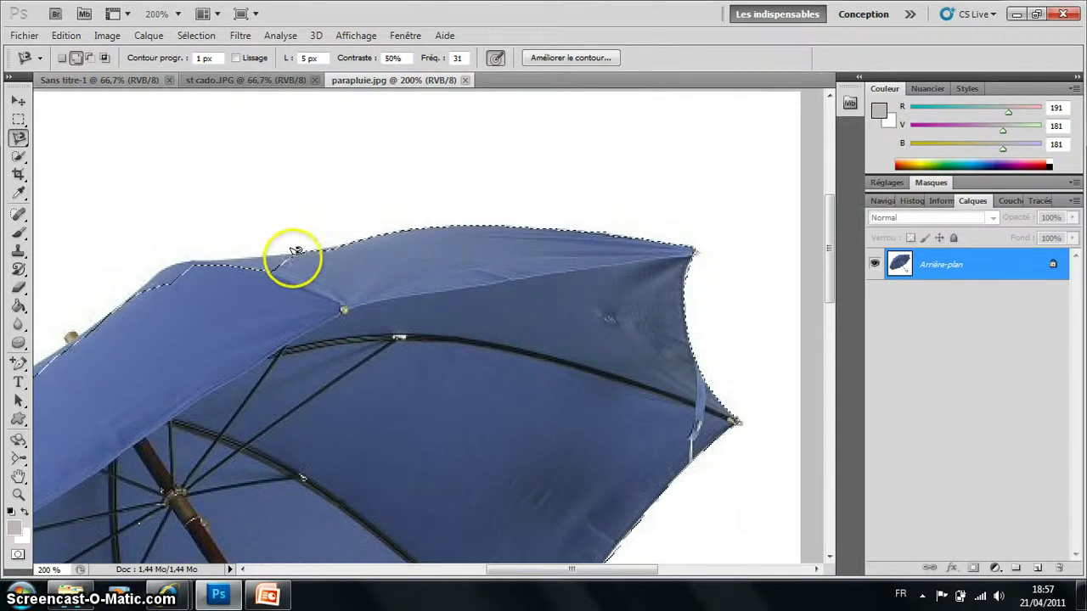
left_click(107, 279)
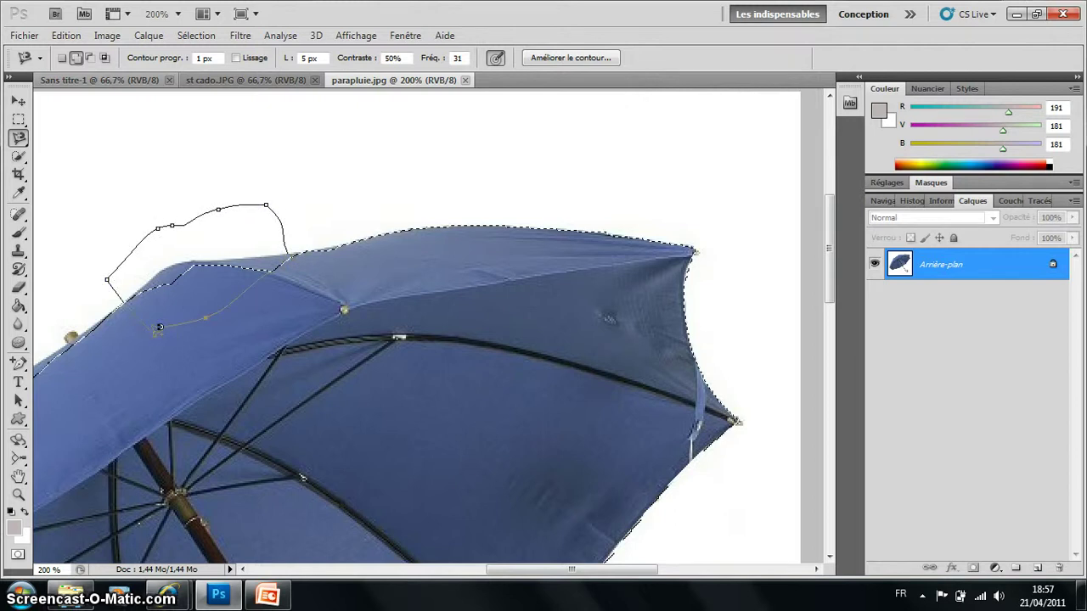
left_click(291, 255)
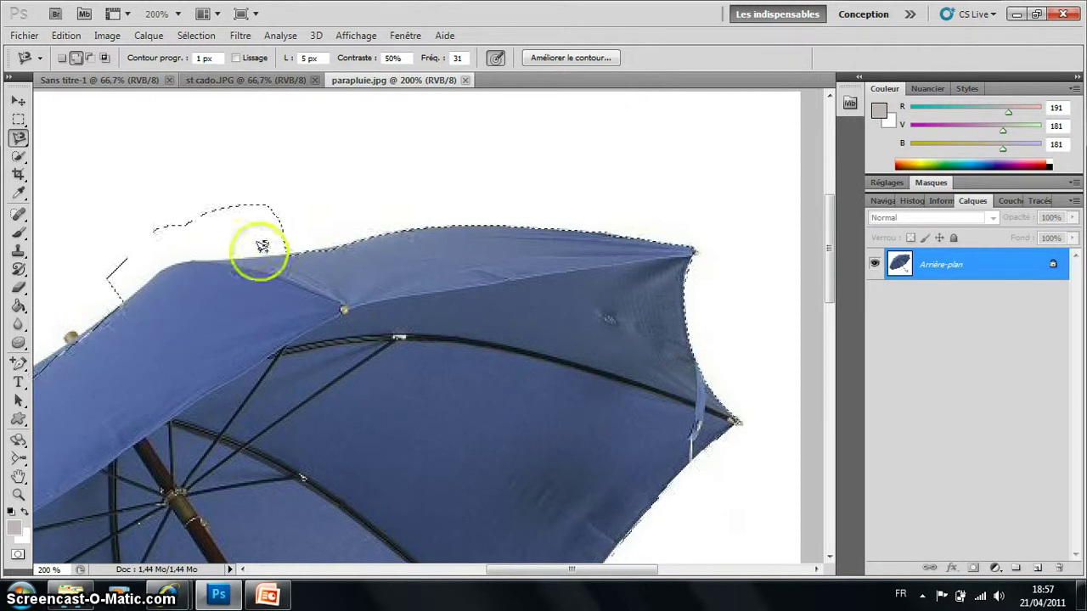
Step: Subtract the loose area above the umbrella's crest from the selection with the Magnetic Lasso, following the canopy's upper edge
left_click(90, 57)
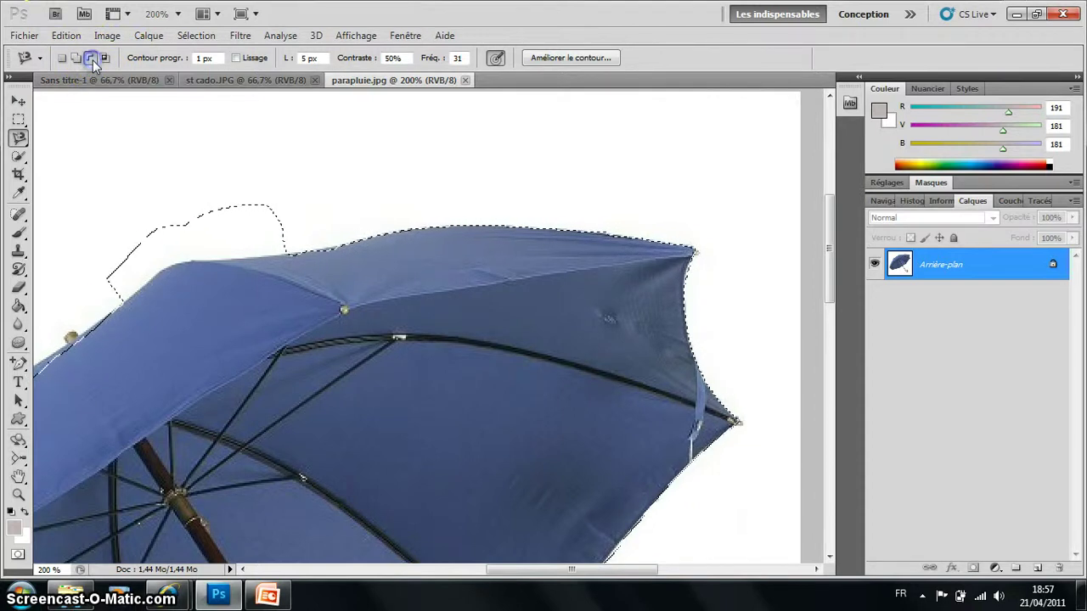
left_click_drag(128, 257, 124, 298)
left_click(124, 298)
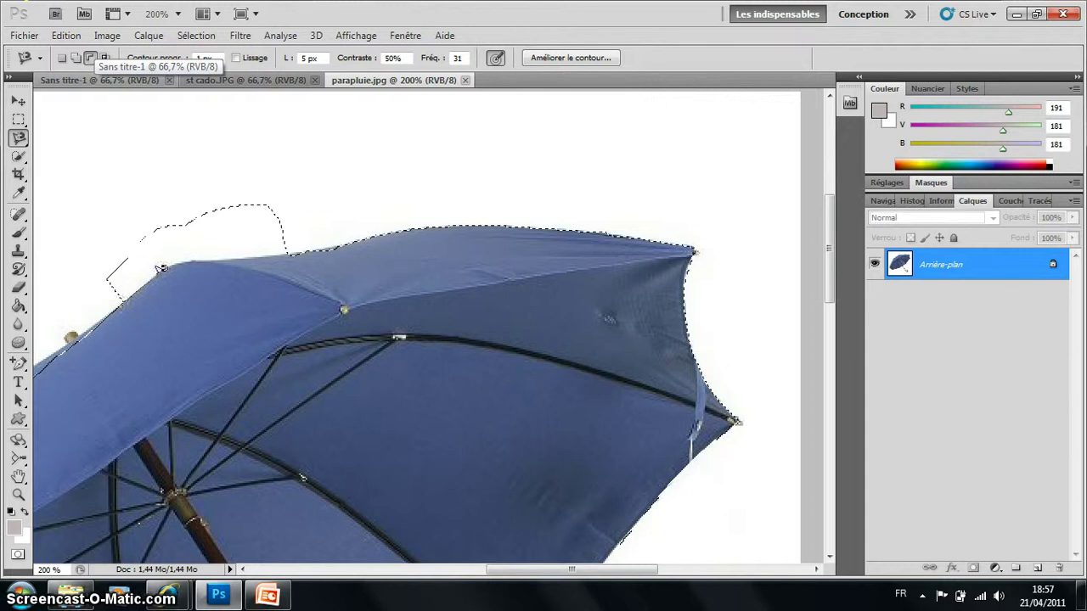
left_click(188, 258)
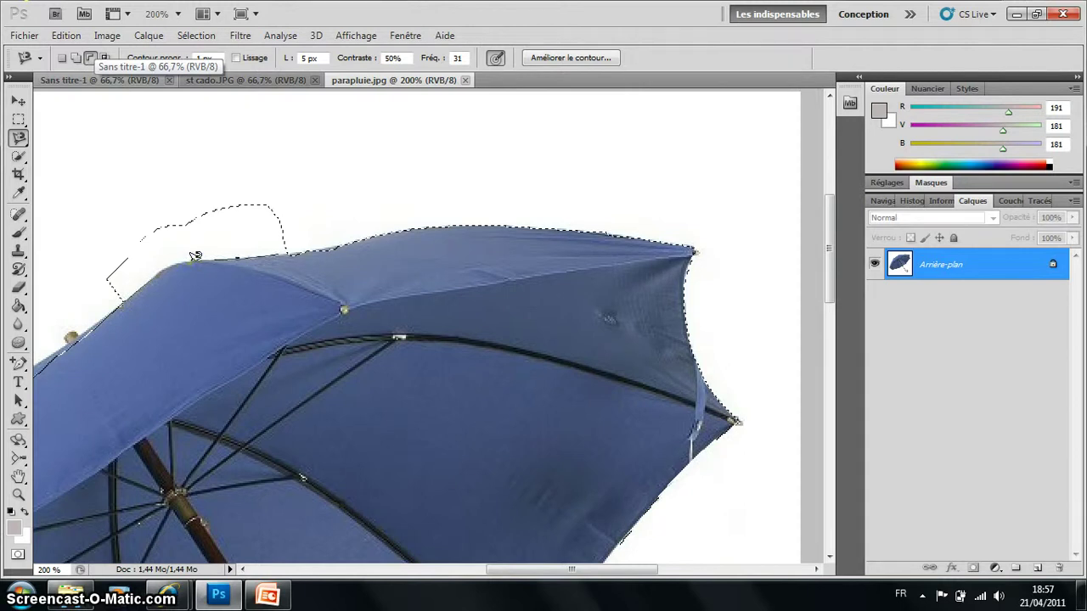
left_click(314, 207)
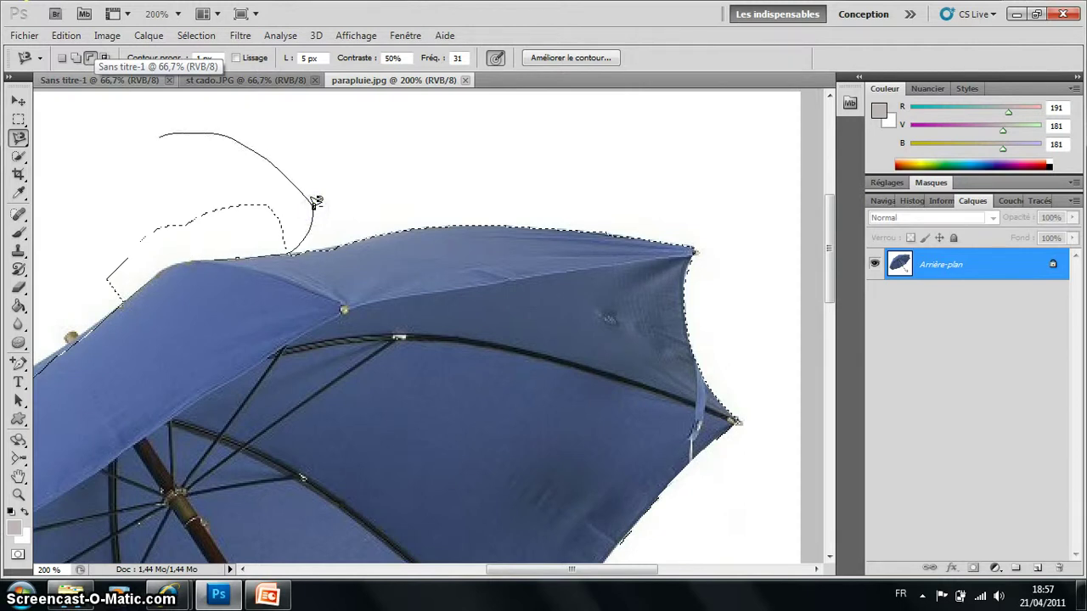
left_click(53, 264)
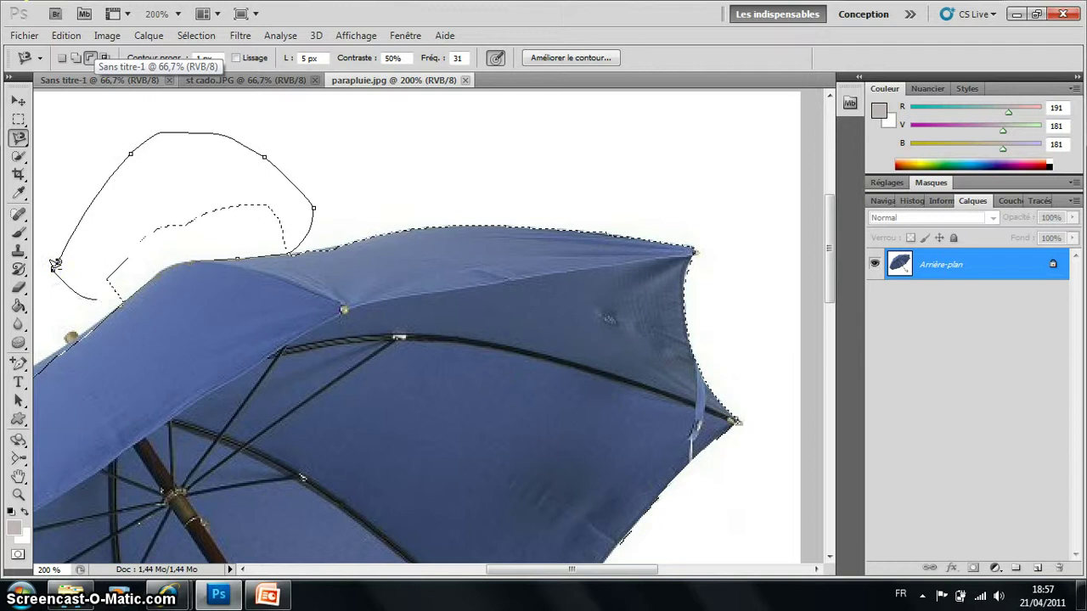
left_click(120, 298)
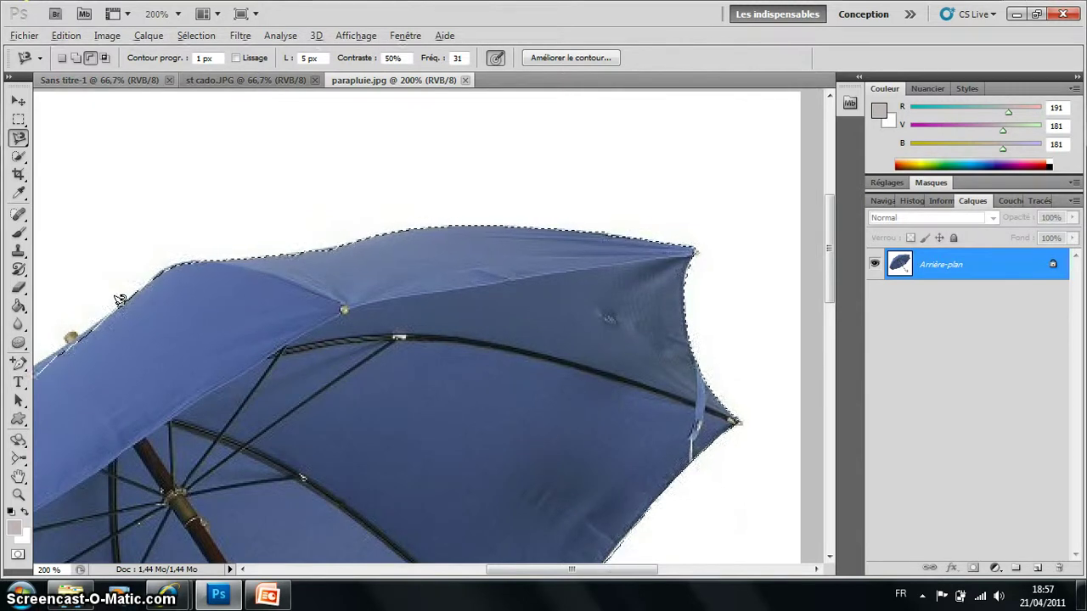
Step: Close parapluie.jpg and trace the house in st cado.JPG with the Magnetic Lasso, starting and closing at the front wall's left base
key("ctrl+w")
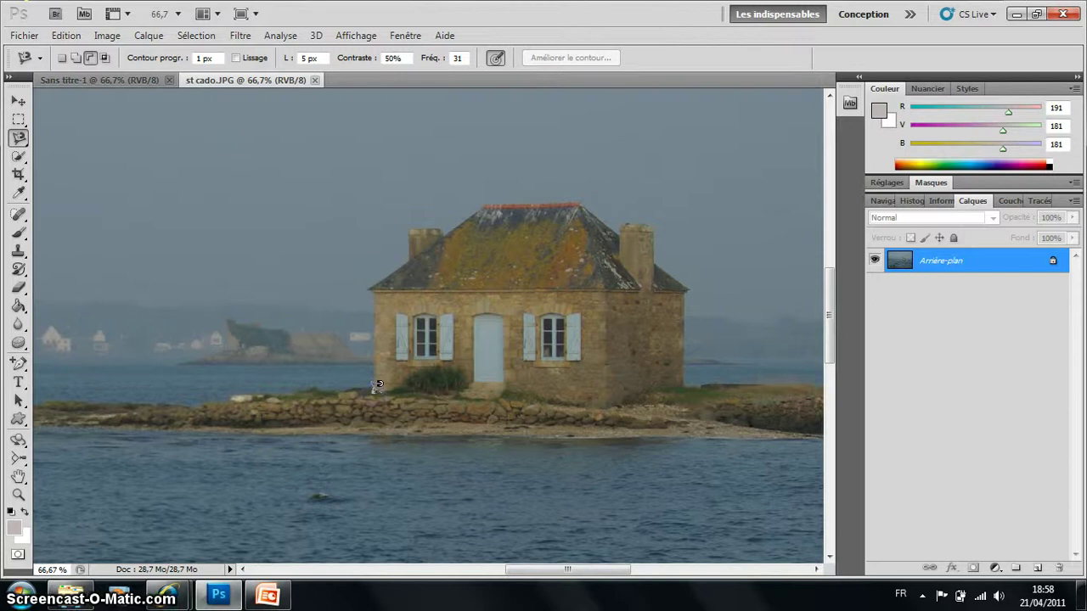
left_click_drag(379, 385, 371, 295)
left_click(365, 289)
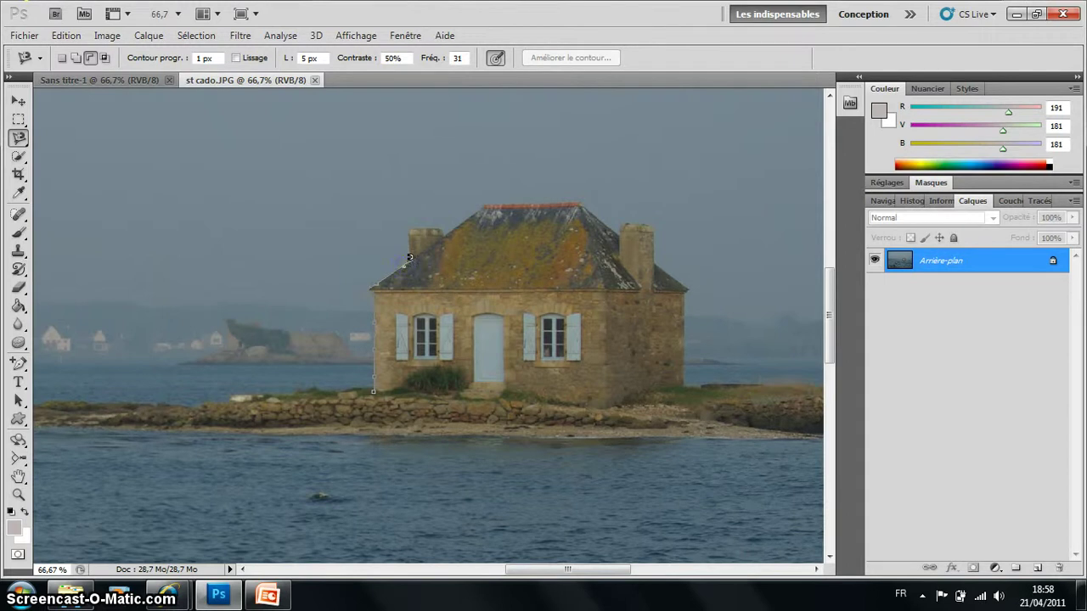
left_click(407, 234)
left_click(620, 230)
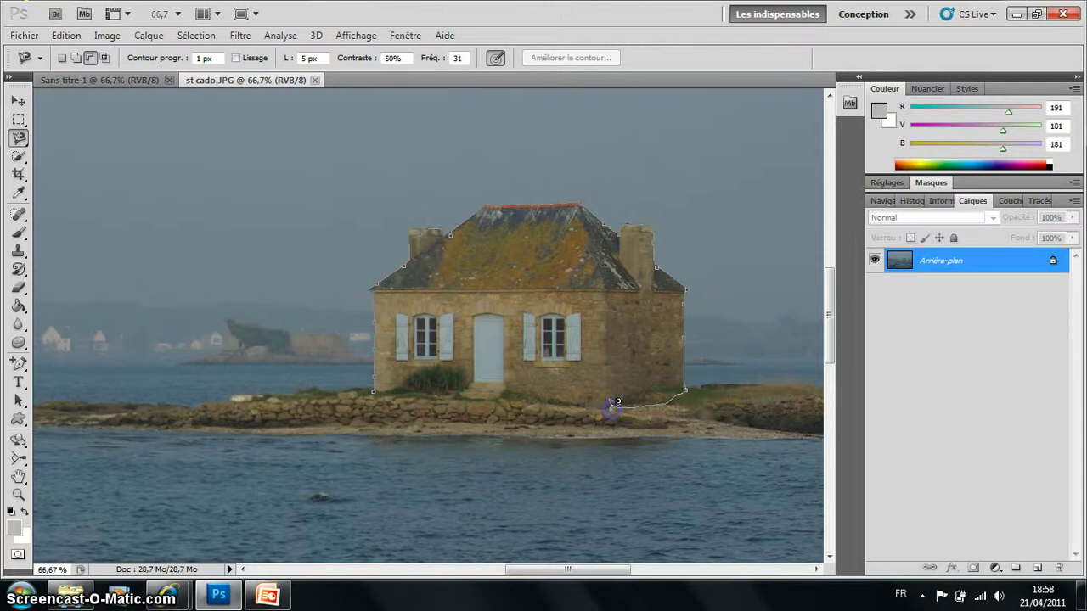
scroll(611, 409, "left", 1)
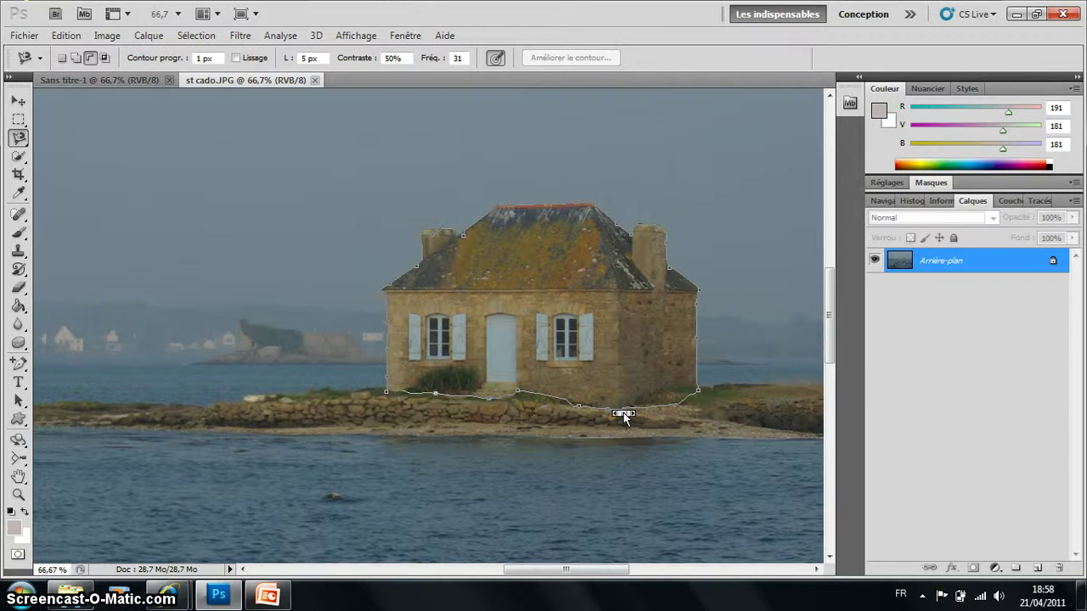
left_click(388, 392)
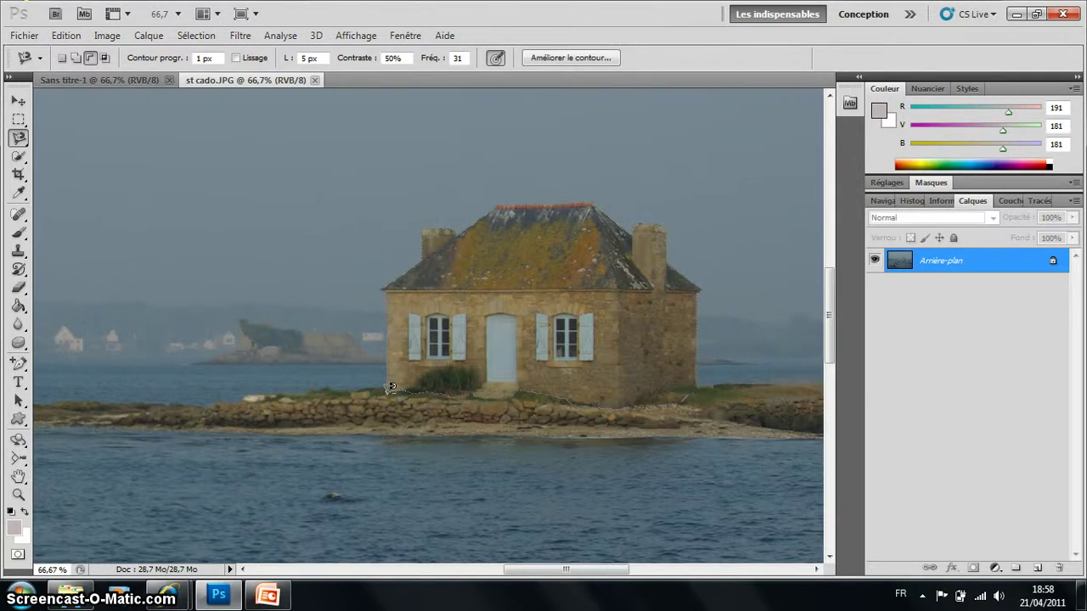
Step: Subtract the sliver of sky beside the roof's left eave from the house selection with the Magnetic Lasso
key("ctrl+plus")
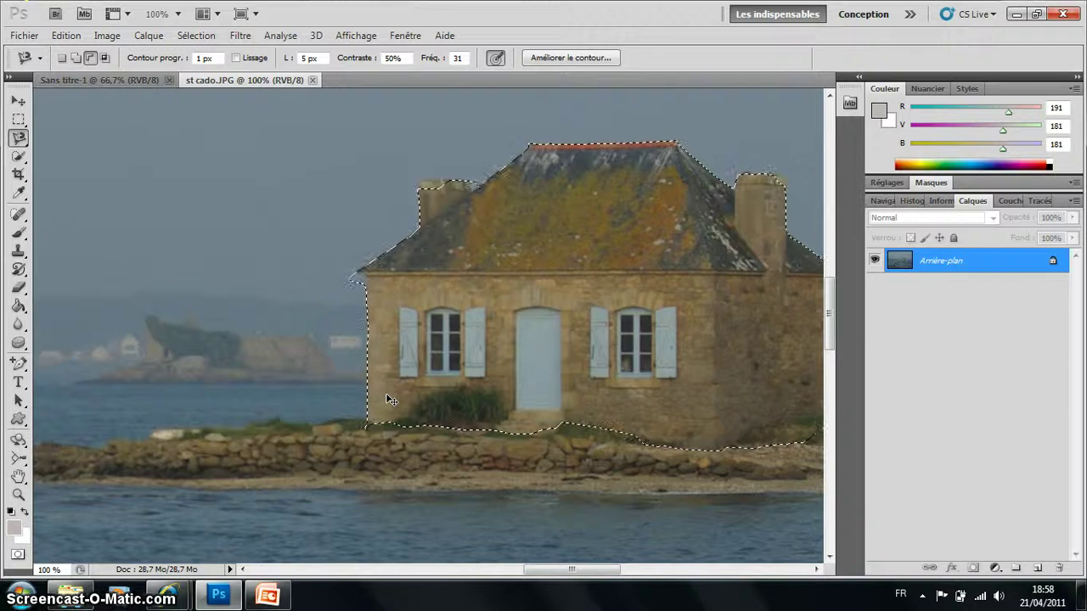
key("ctrl+plus")
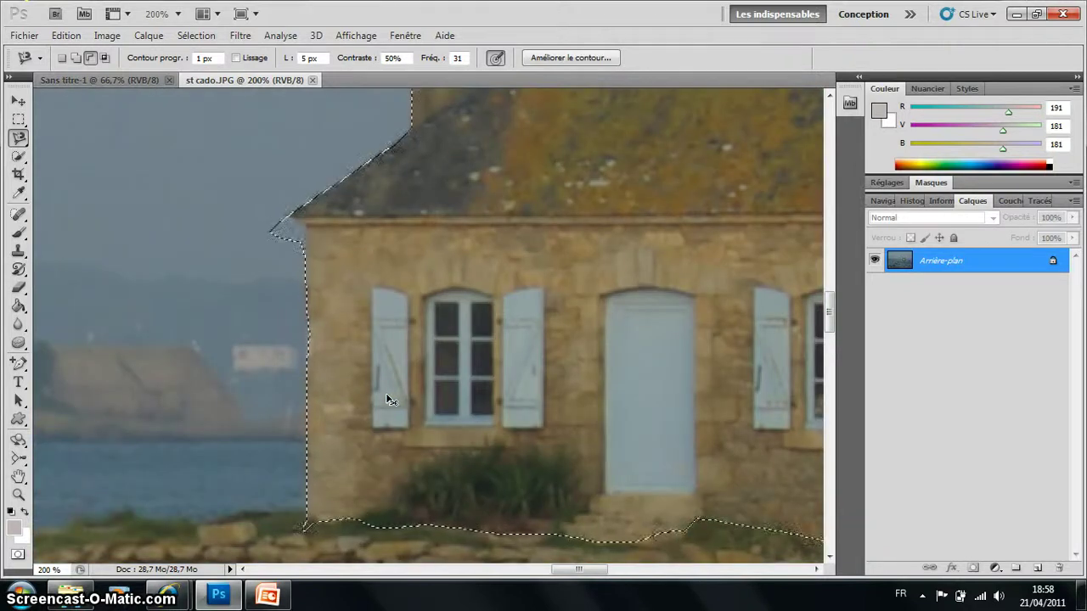
left_click(253, 201)
left_click(90, 58)
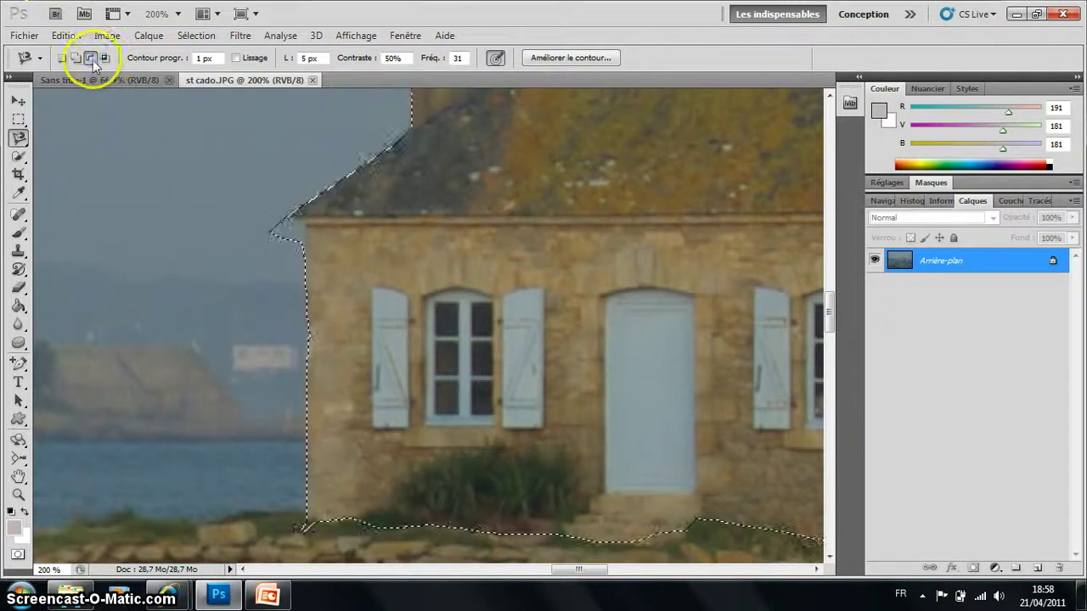
left_click(182, 116)
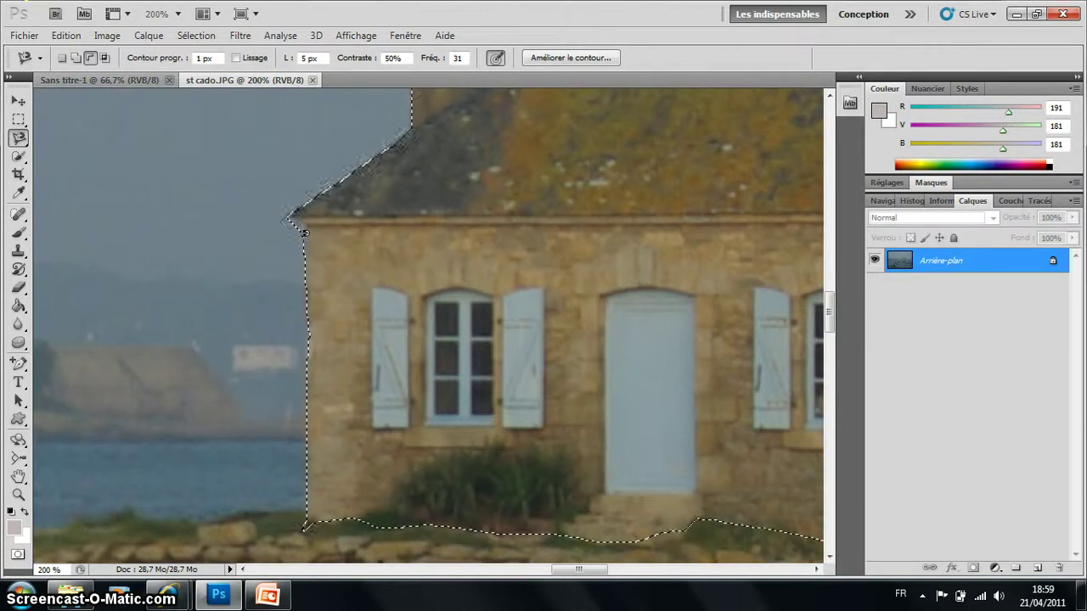
Step: Add the missed upper-right corner of the right chimney to the house selection with the Magnetic Lasso
left_click(416, 540)
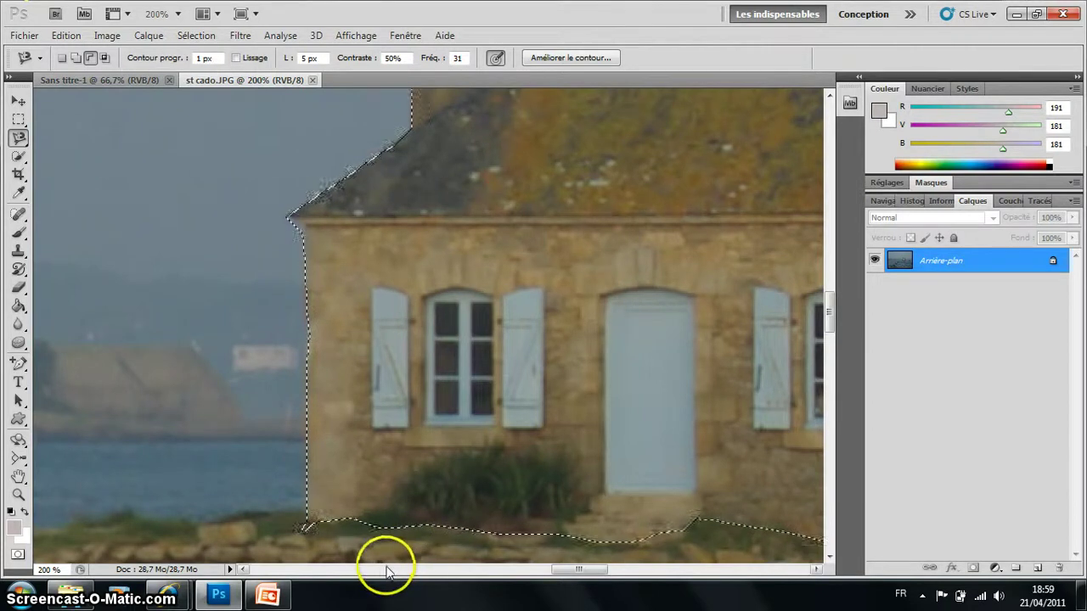
left_click_drag(577, 571, 637, 575)
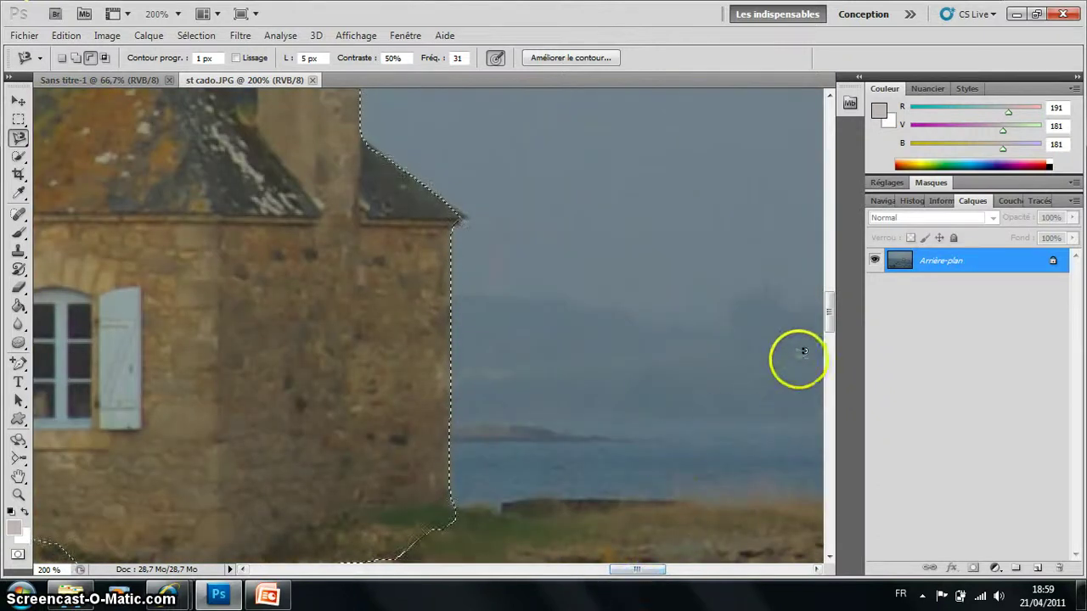
left_click_drag(832, 322, 828, 289)
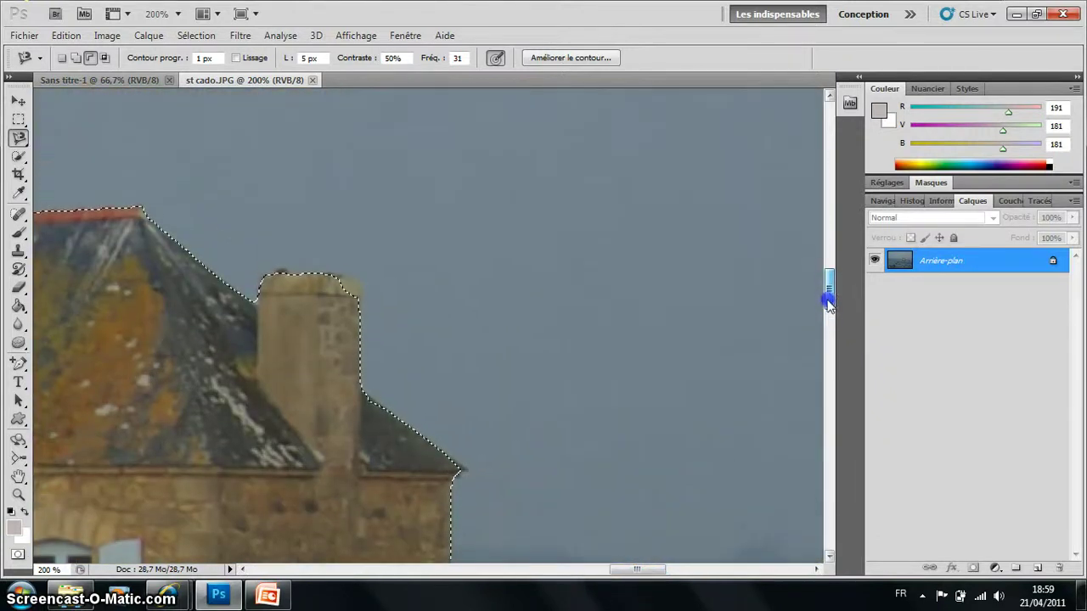
left_click(75, 58)
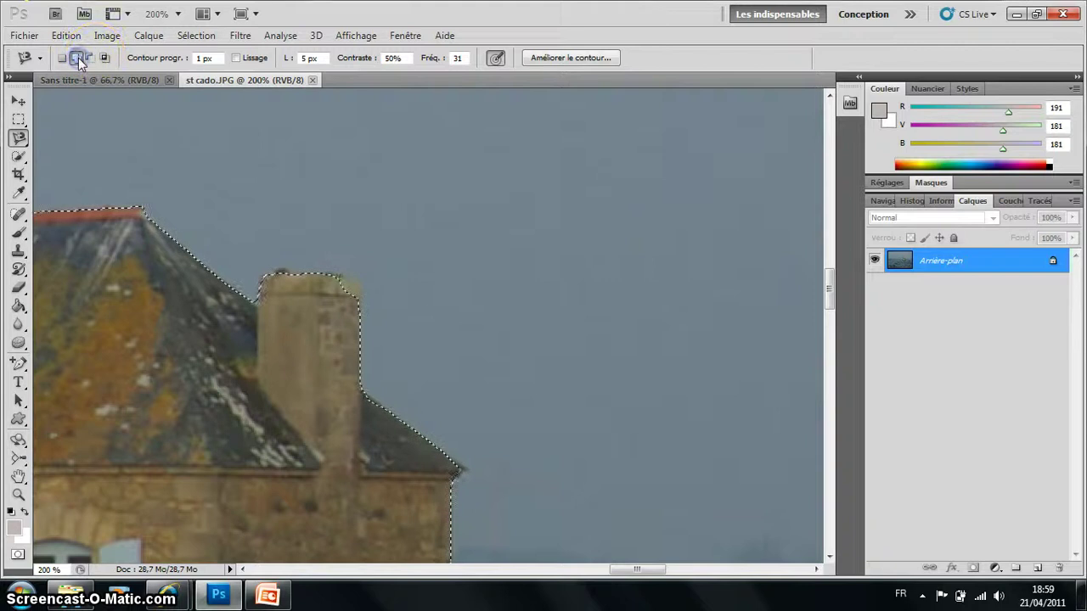
left_click(336, 284)
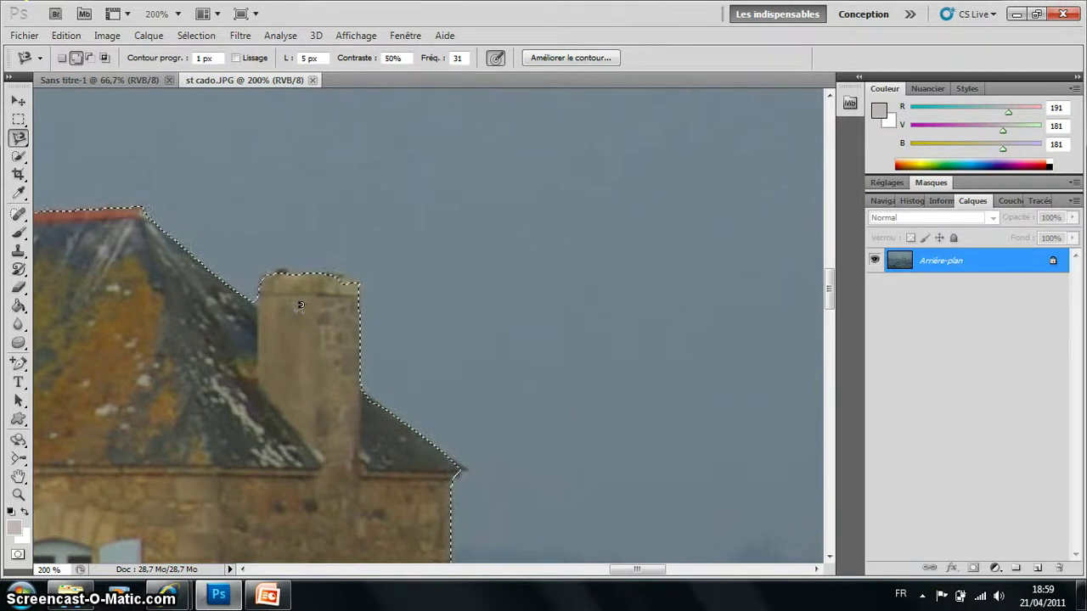
key("ctrl+minus")
key("ctrl+minus")
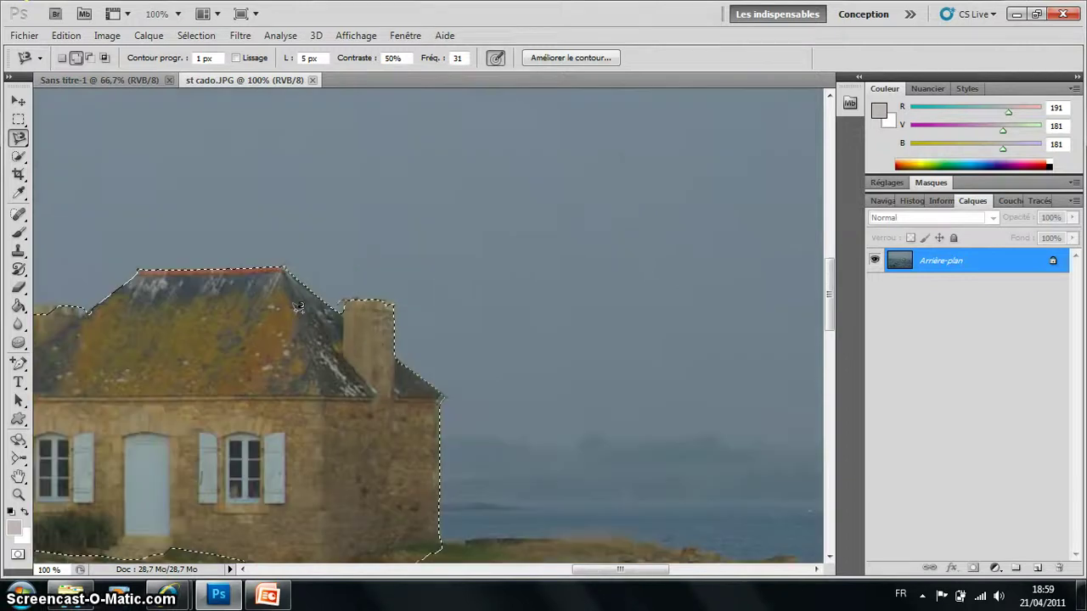